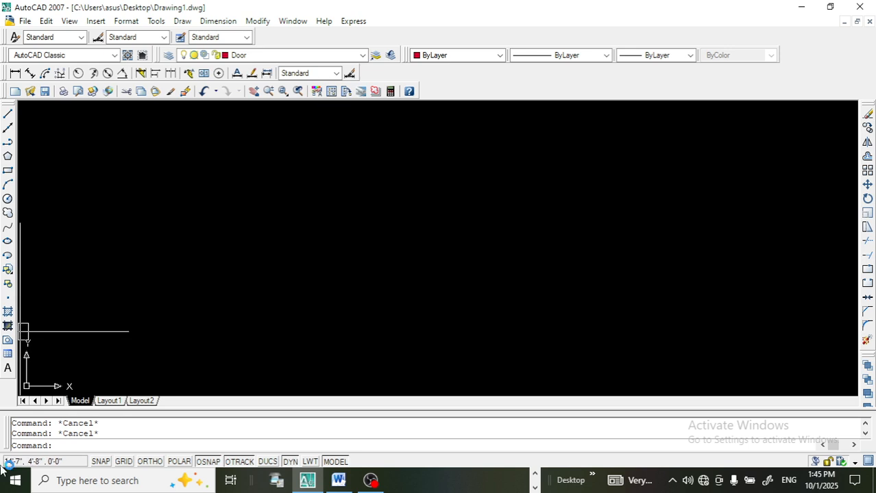
Switch to the AutoCAD BASIC COMMANDS document in Word and shade the text of the Line entry red
scroll(361, 254, "down", 3)
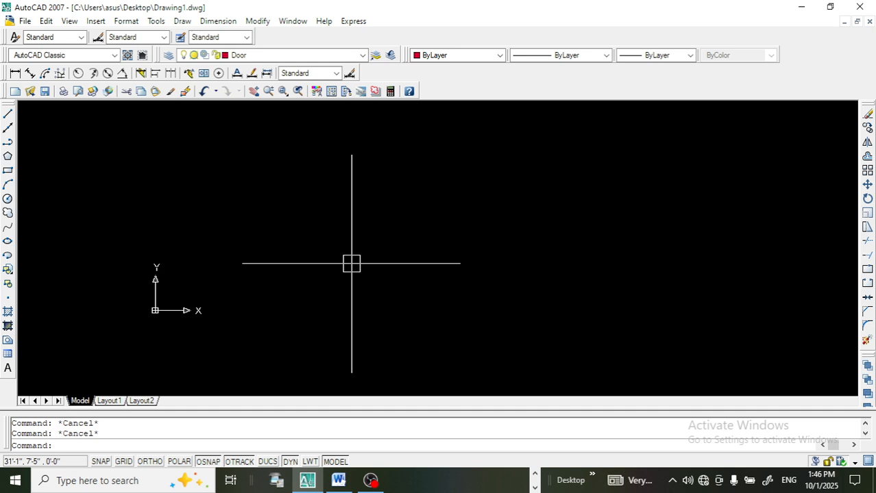
left_click(338, 480)
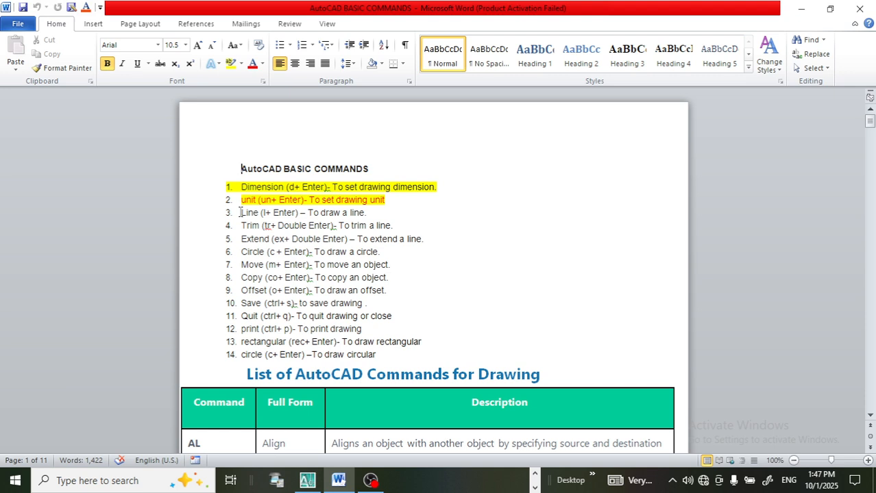
left_click_drag(240, 212, 364, 213)
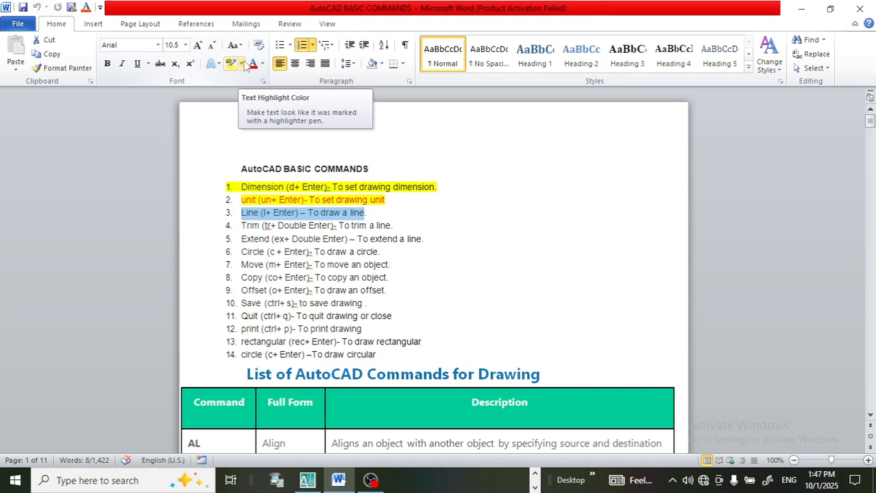
left_click(381, 64)
left_click(384, 160)
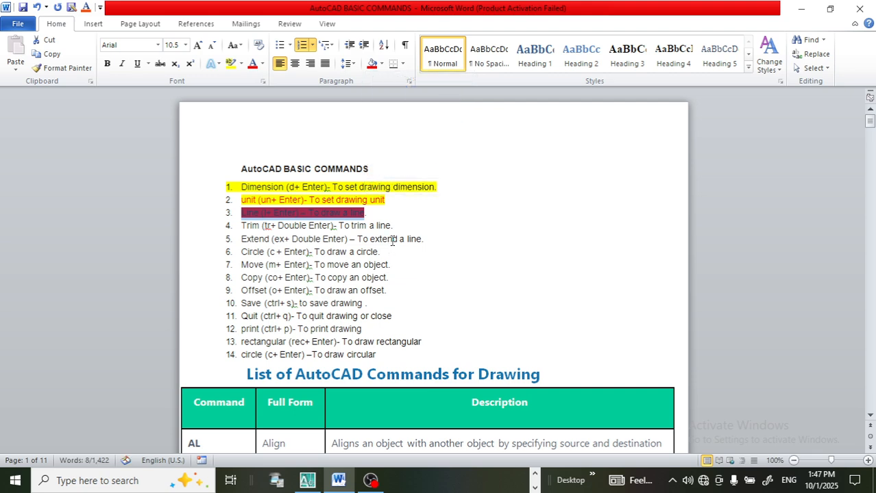
left_click(407, 211)
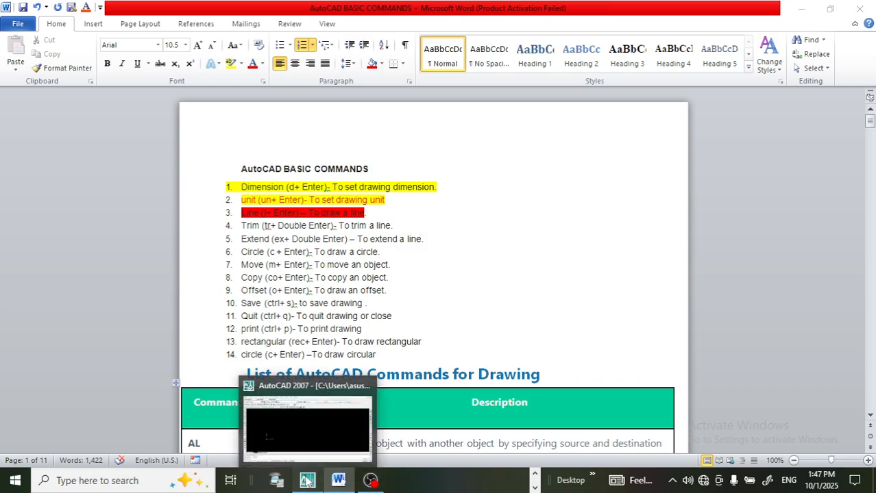
Switch to AutoCAD and draw a single, nearly horizontal 10' line up and to the right of the origin
left_click(308, 482)
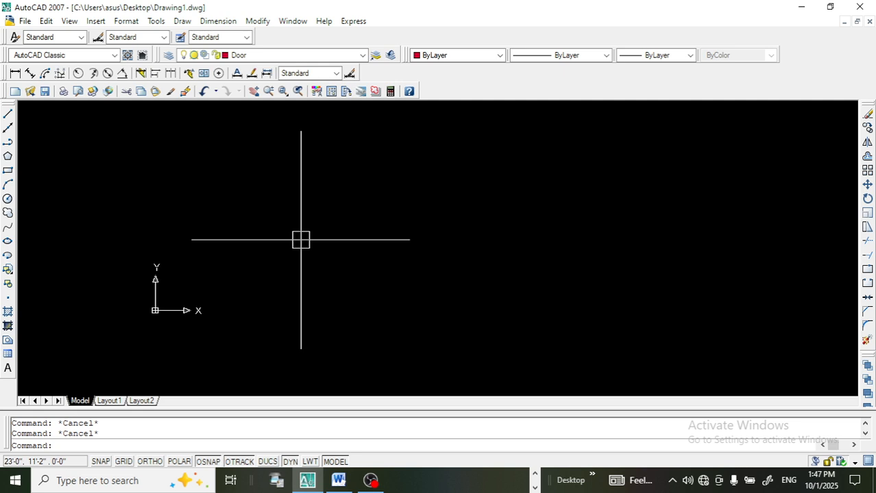
type("l")
key("Return")
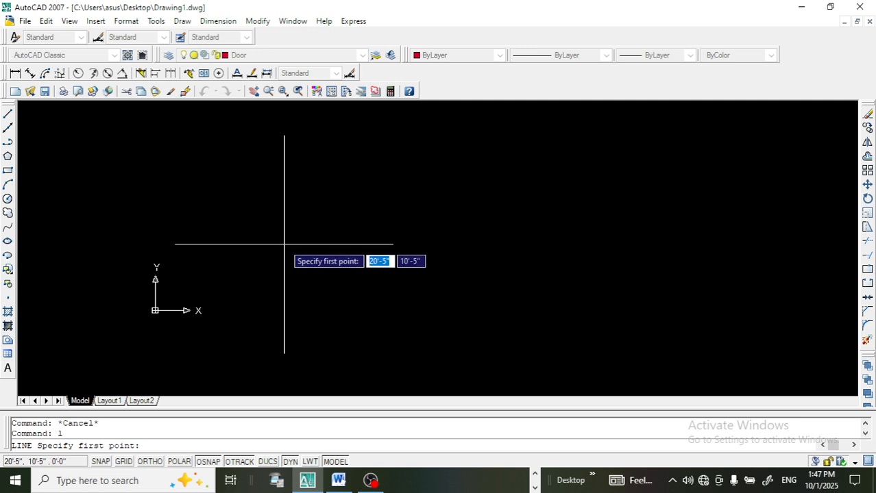
left_click(282, 248)
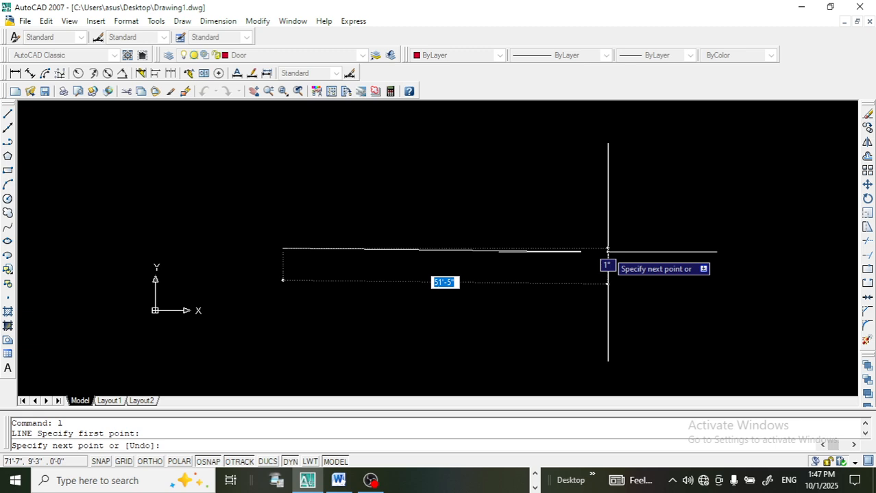
type("10")
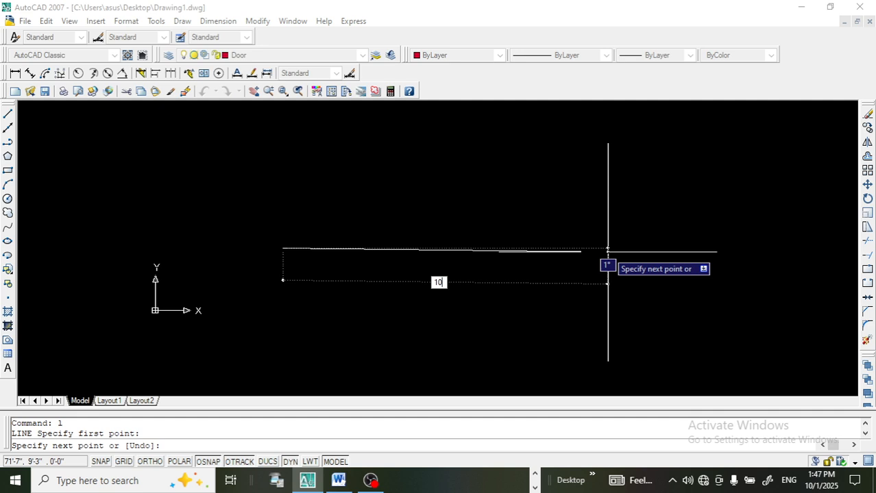
type("'")
key("Return")
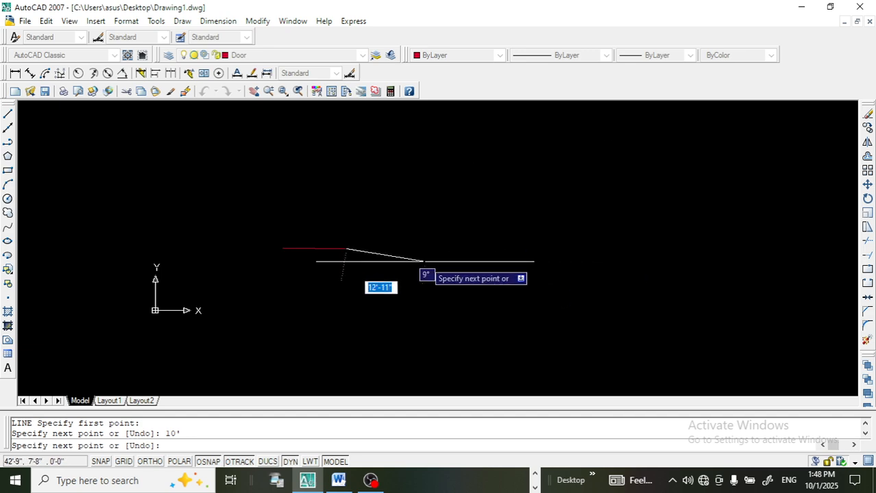
key("Escape")
Inspect the 10' line's endpoint and midpoint grips up close
scroll(322, 250, "up", 3)
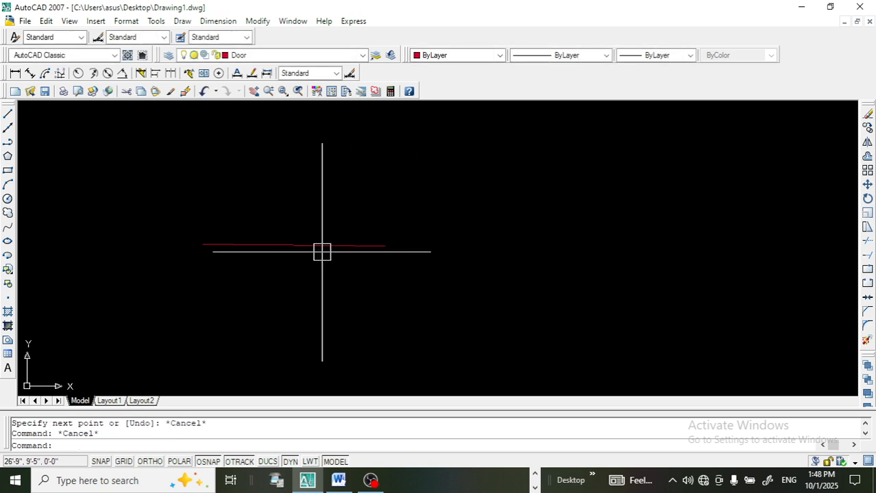
scroll(260, 244, "up", 3)
scroll(623, 329, "down", 1)
left_click(538, 287)
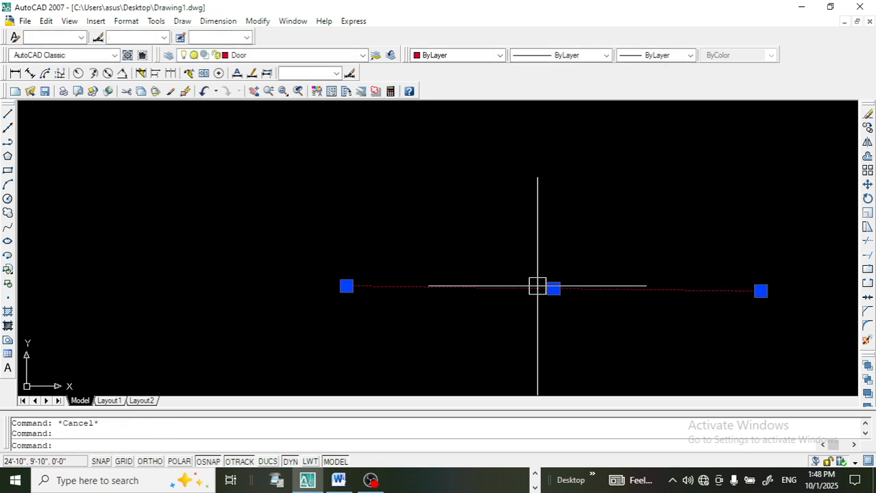
left_click(346, 286)
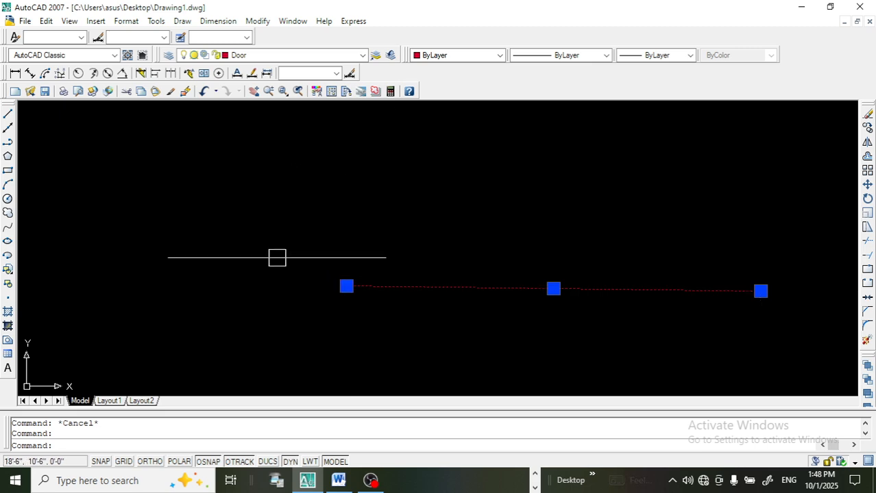
scroll(278, 256, "down", 5)
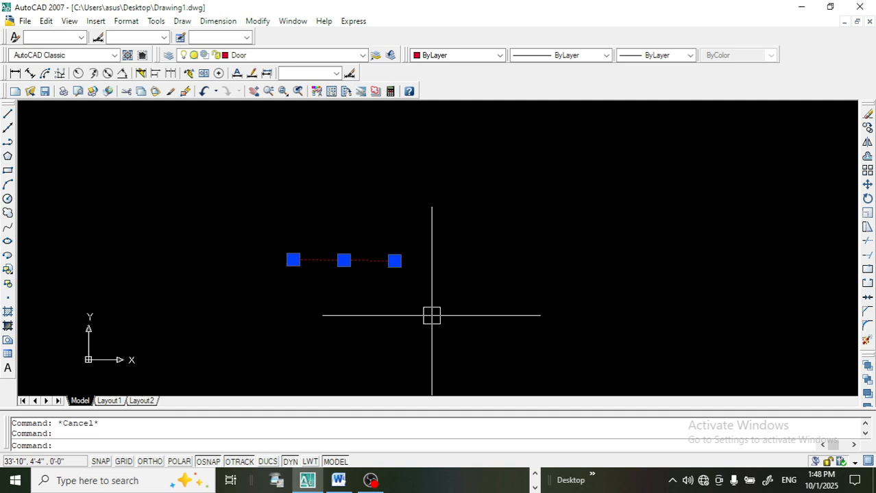
key("Escape")
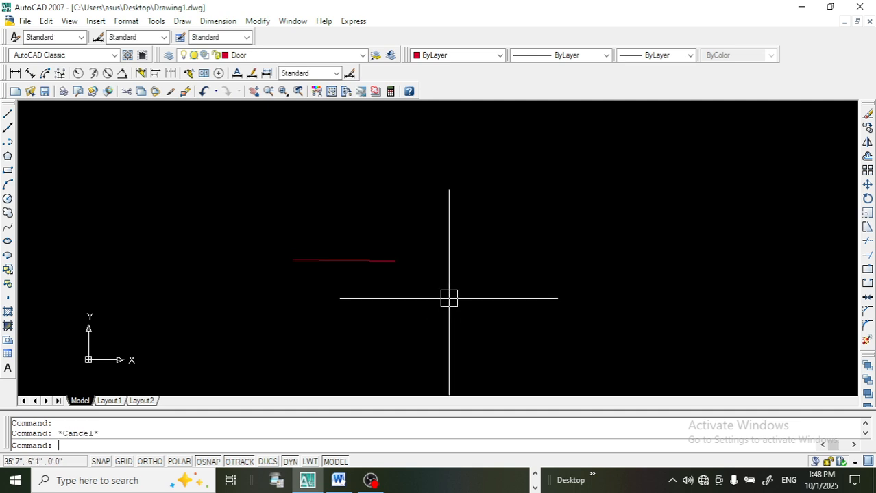
Turn Ortho on and draw a horizontal 20' line below the 10' line
type("l")
key("Return")
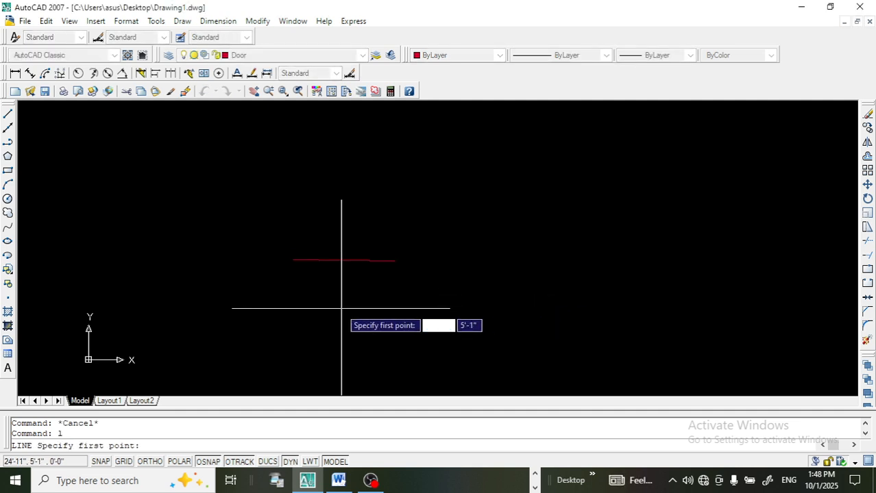
left_click(306, 315)
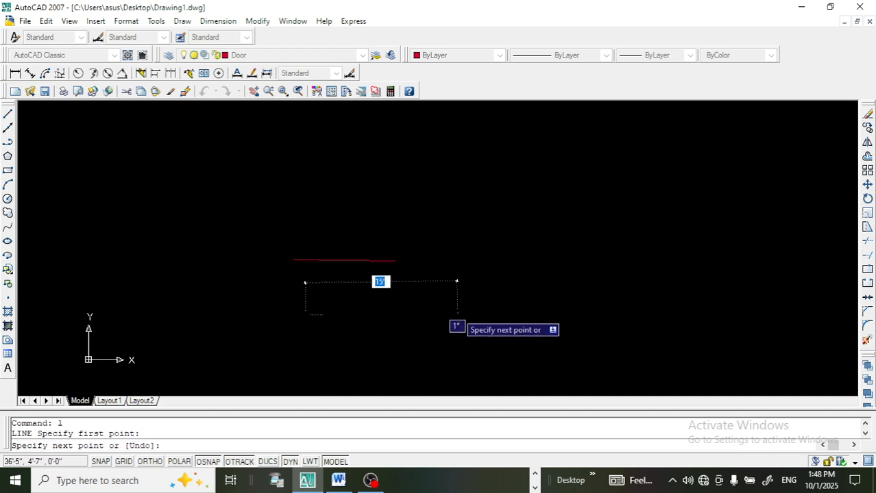
key("F8")
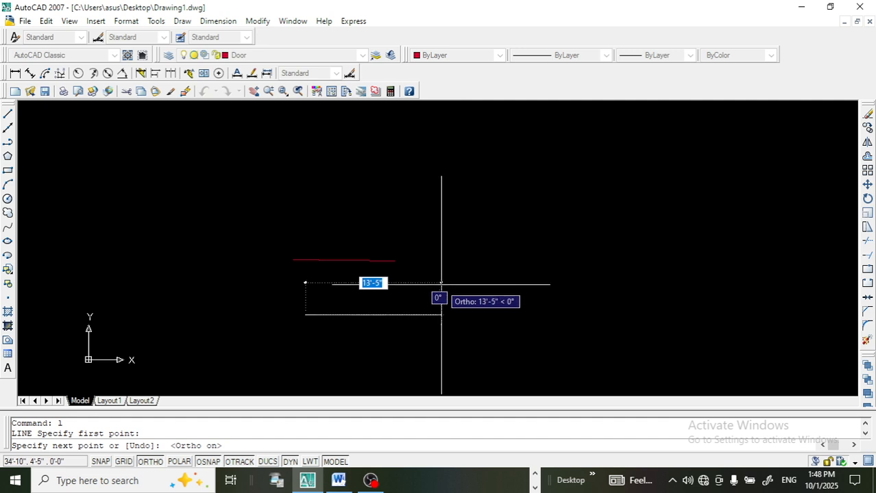
type("20")
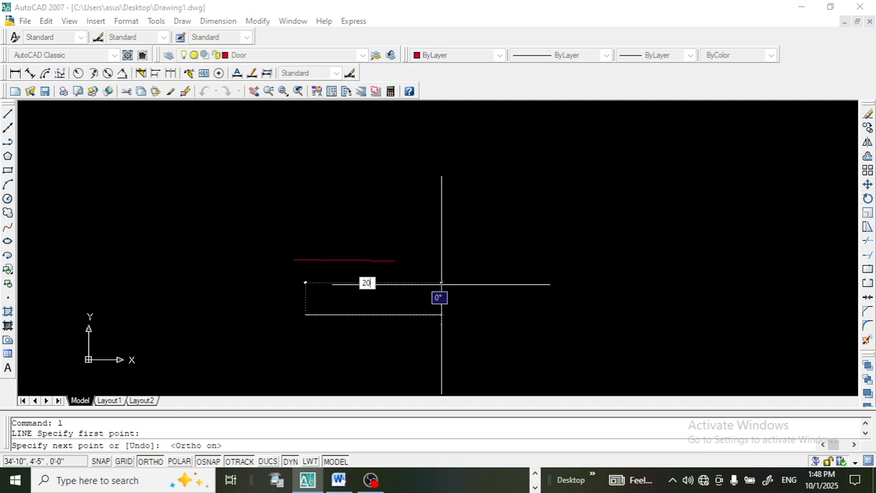
key("Return")
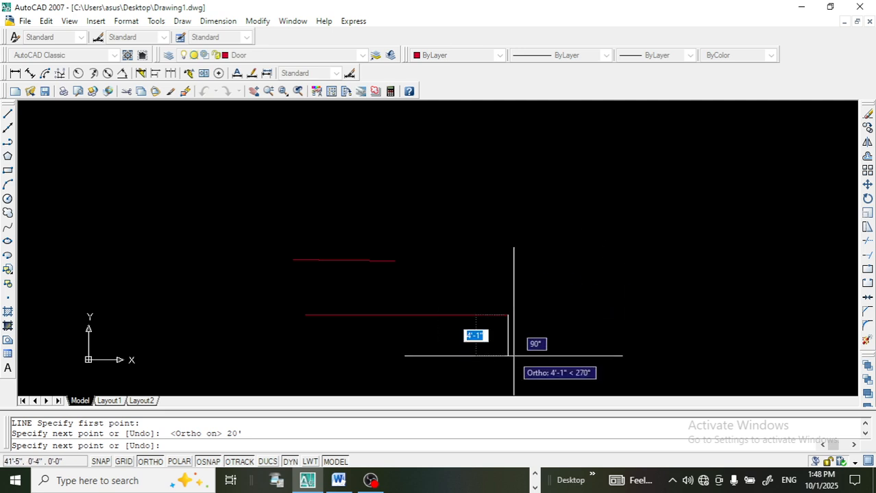
key("Escape")
left_click(493, 320)
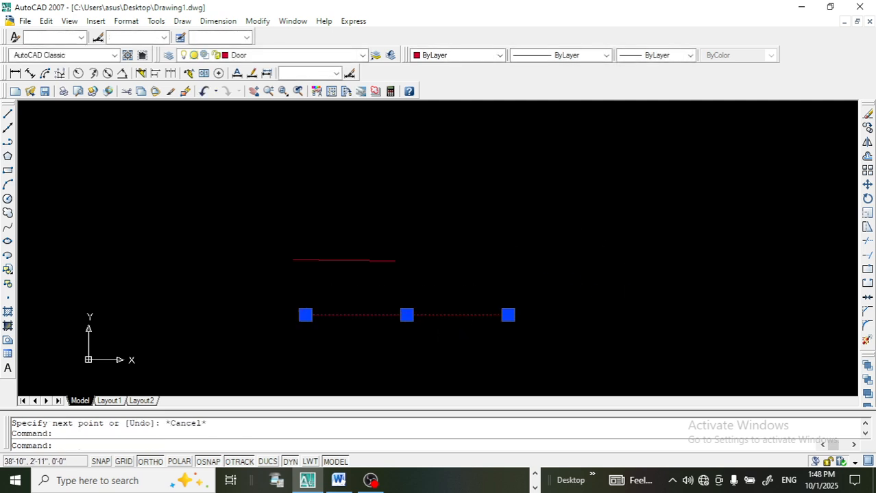
scroll(439, 241, "down", 3)
key("Escape")
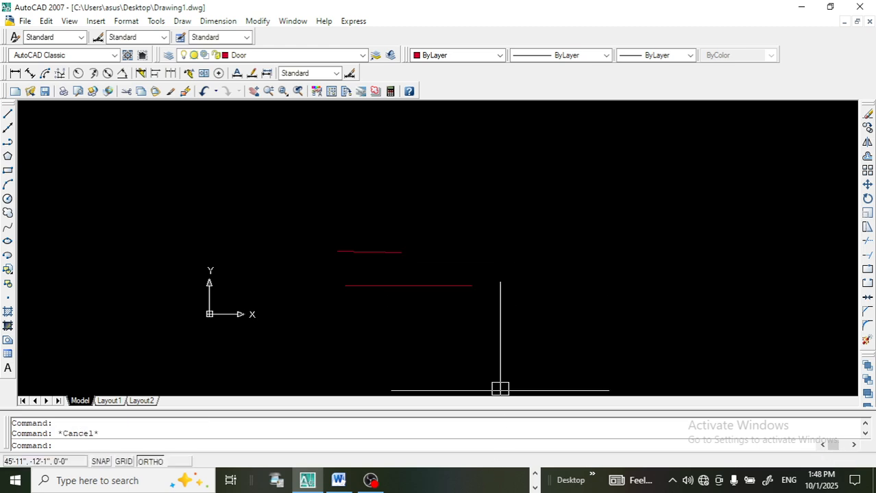
Switch to the Word command list and shade the whole Extend entry light green
left_click(336, 483)
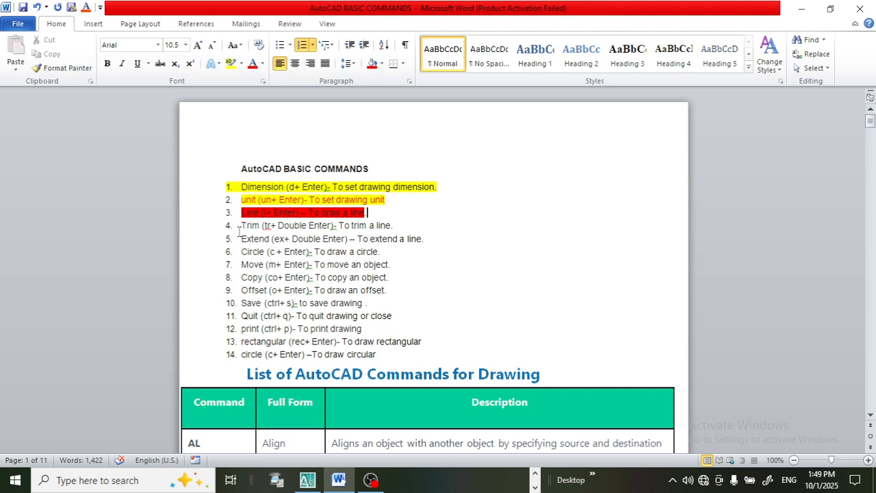
left_click(240, 226)
left_click_drag(241, 225, 396, 246)
triple_click(396, 245)
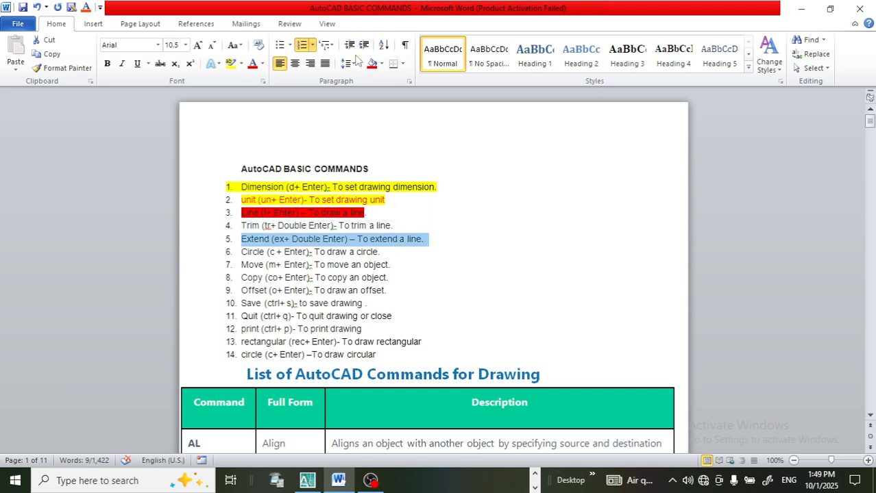
left_click(382, 64)
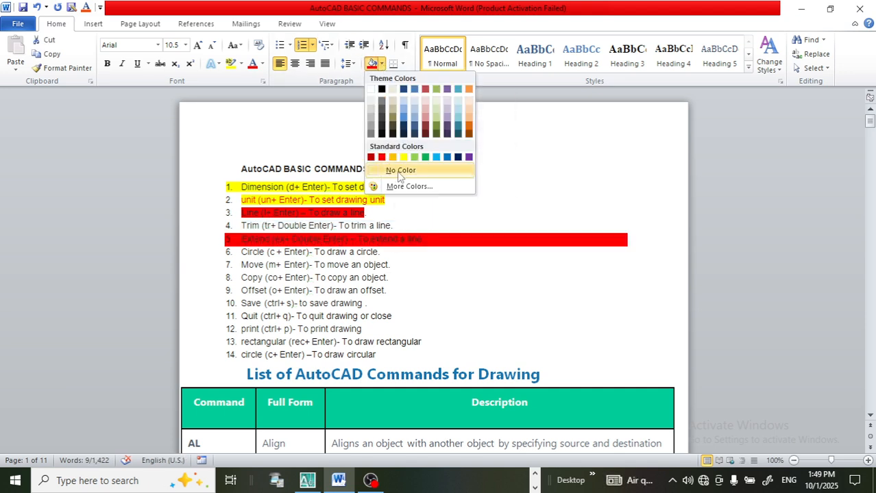
left_click(415, 158)
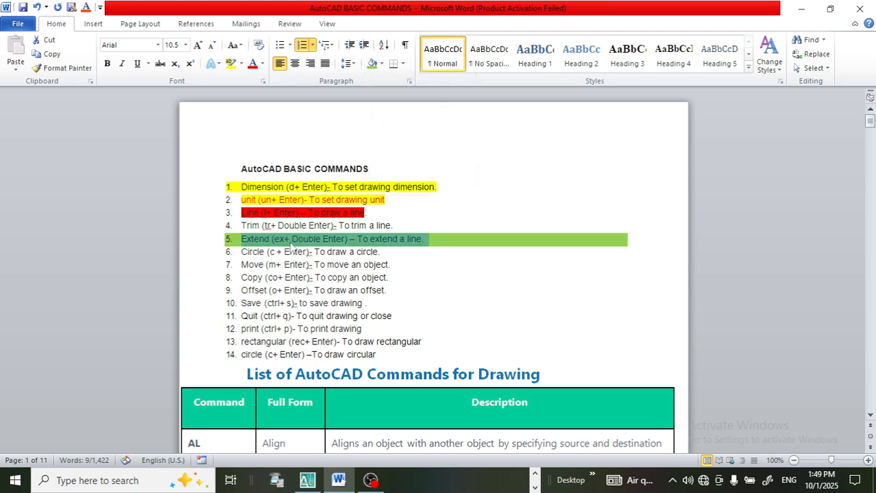
Switch to AutoCAD and draw a closed five-sided outline whose left side crosses the 20' line and whose upper-left edge slants
left_click(307, 480)
key("Escape")
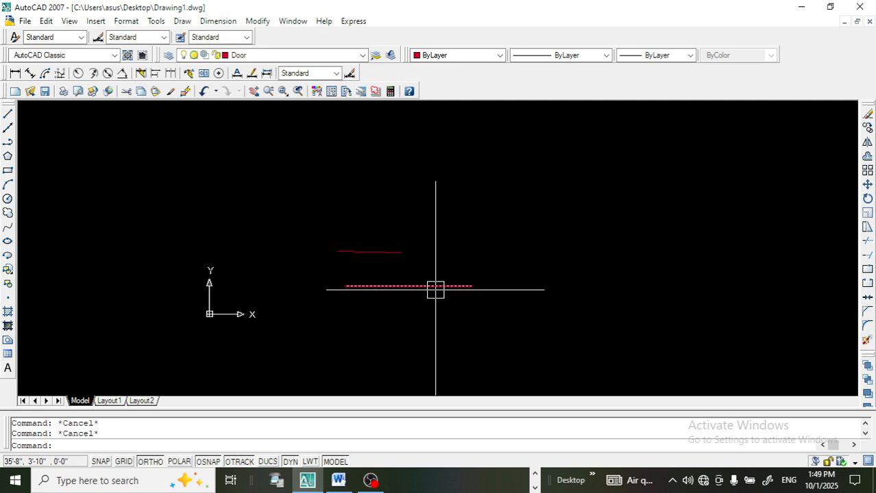
type("l")
key("Return")
left_click(436, 250)
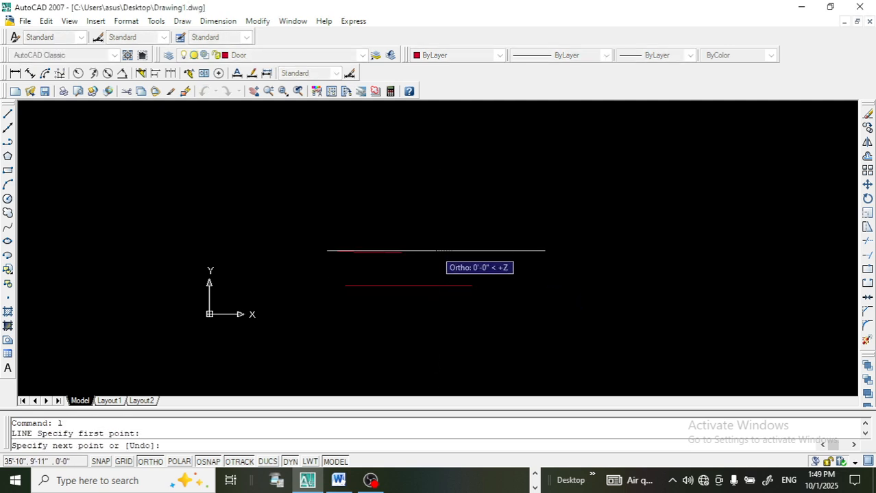
left_click(435, 331)
left_click(559, 332)
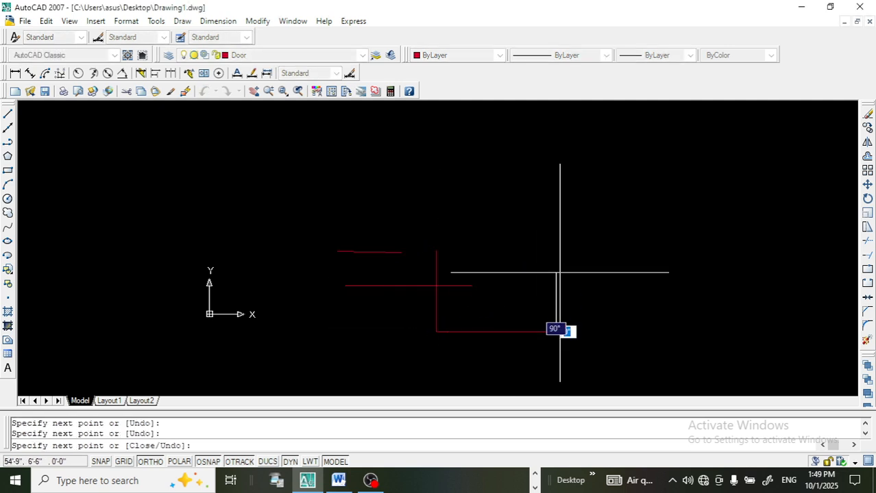
left_click(557, 189)
left_click(417, 189)
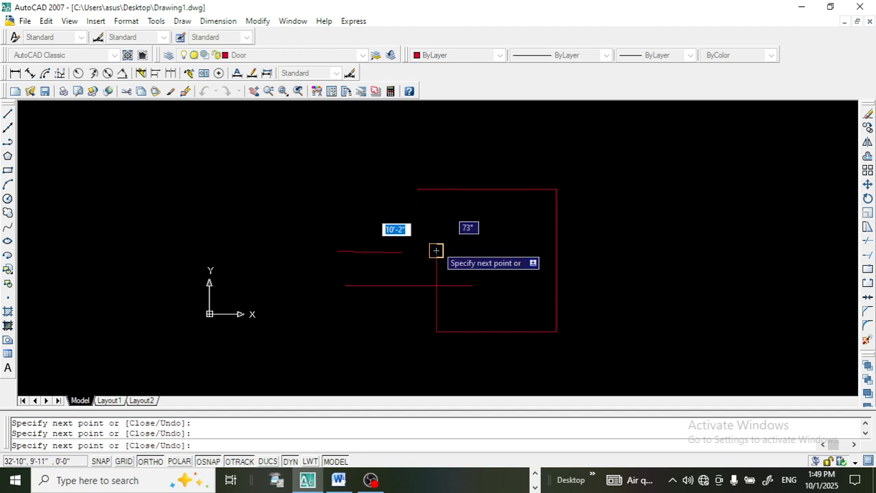
left_click(436, 250)
key("Escape")
key("Escape")
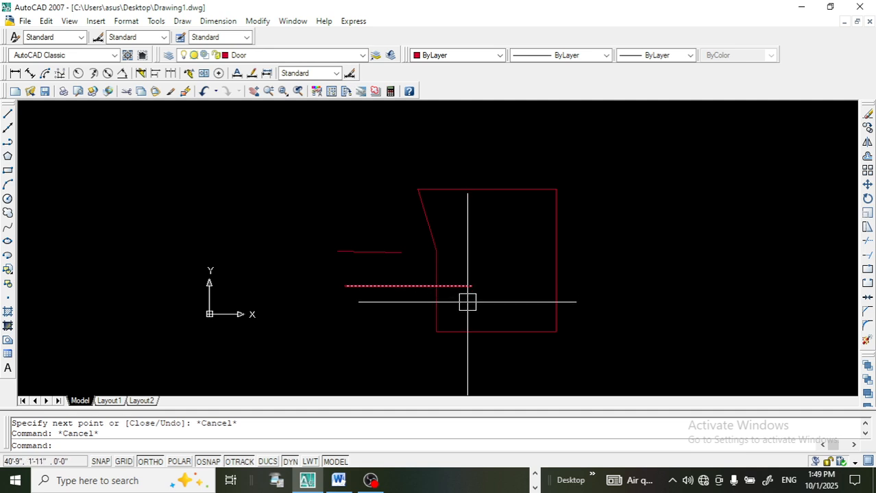
Trim off the part of the 20' line inside the outline, and extend the line to the outline's far vertical side
type("tr")
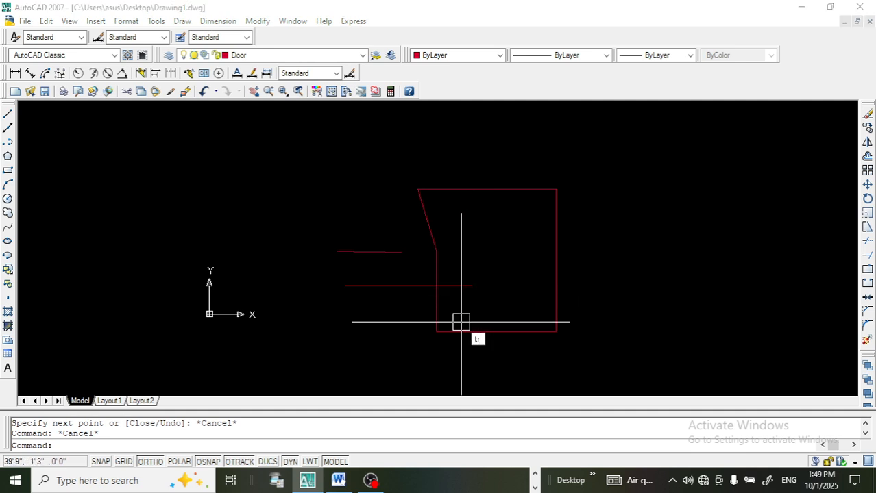
key("Return")
key("Return")
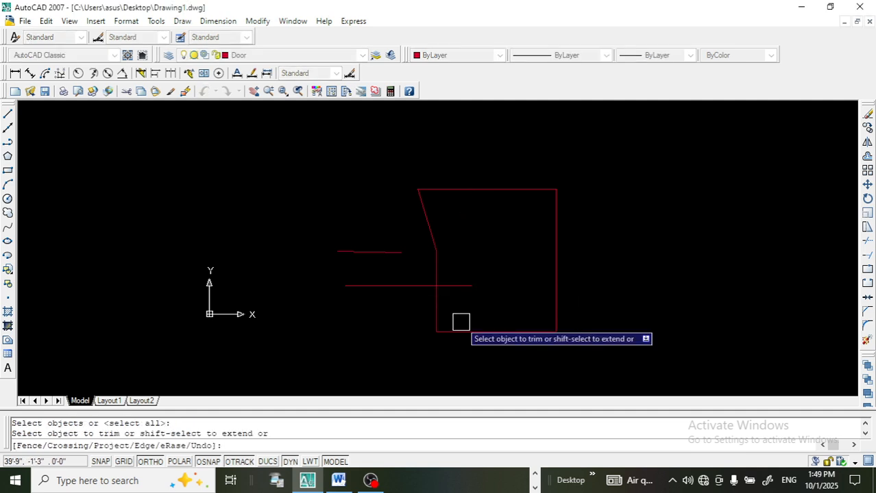
left_click(458, 285)
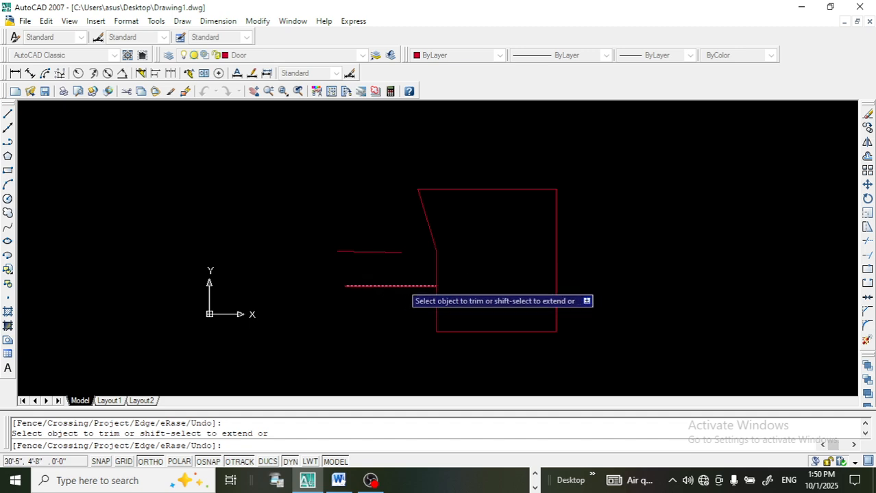
left_click(421, 285, "shift")
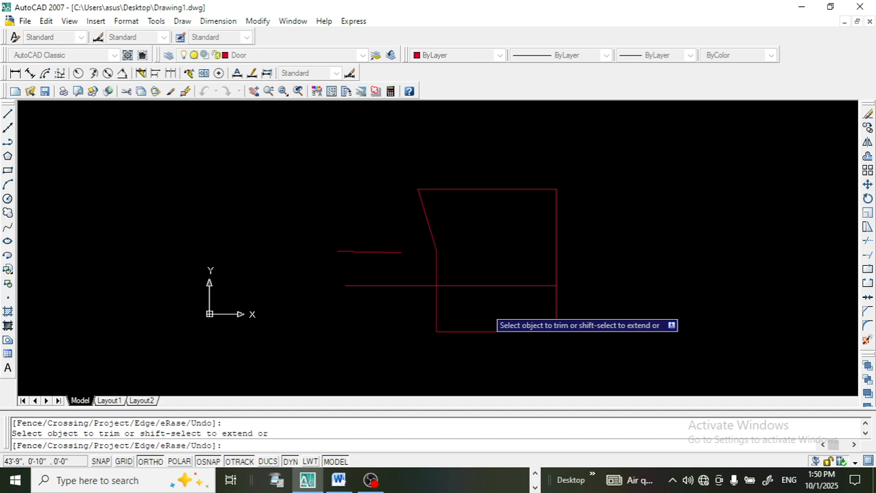
End the running Trim command and check the Word command list for the next command, returning to AutoCAD
key("Escape")
key("Escape")
key("Escape")
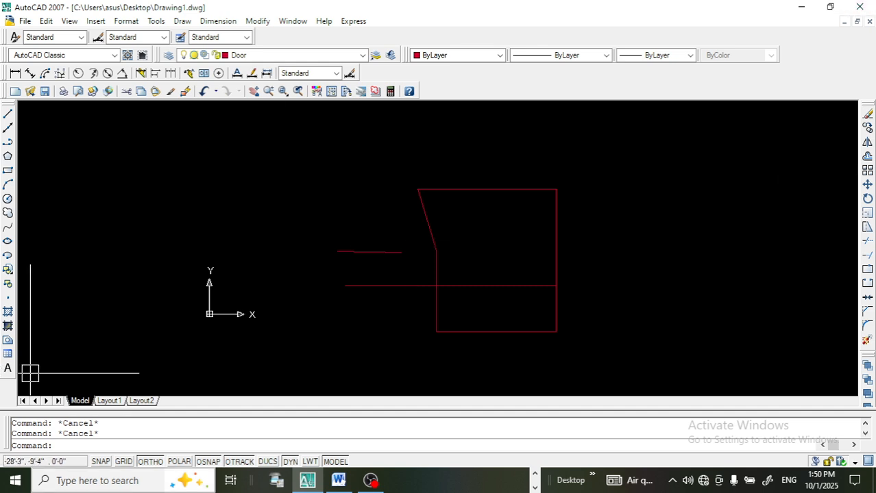
left_click(339, 480)
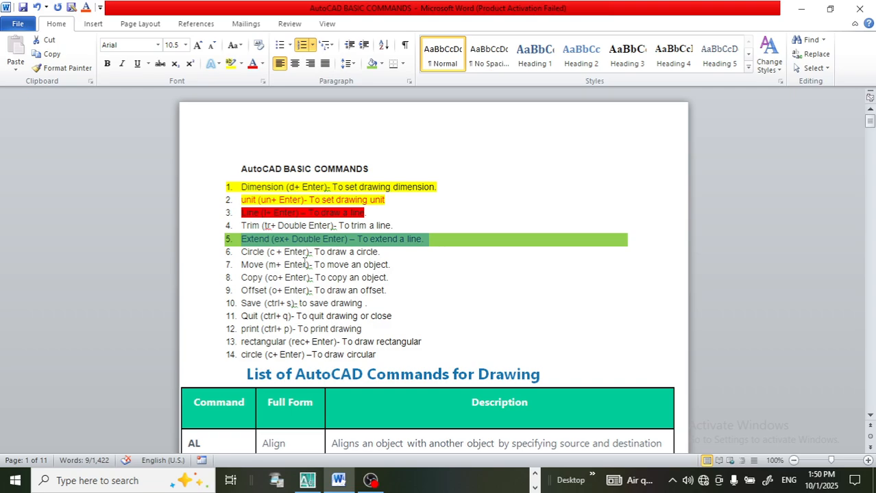
left_click(308, 480)
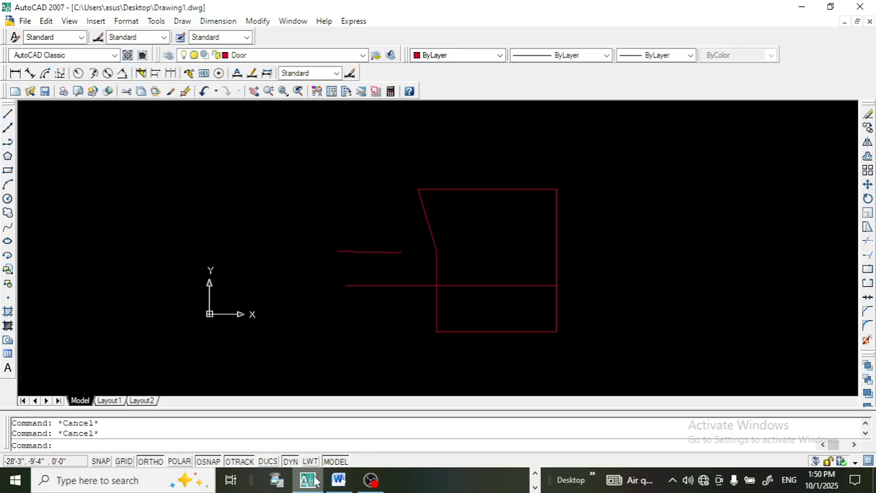
Draw a circle with a 2' radius inside the five-sided outline, above the long horizontal line
scroll(513, 299, "up", 3)
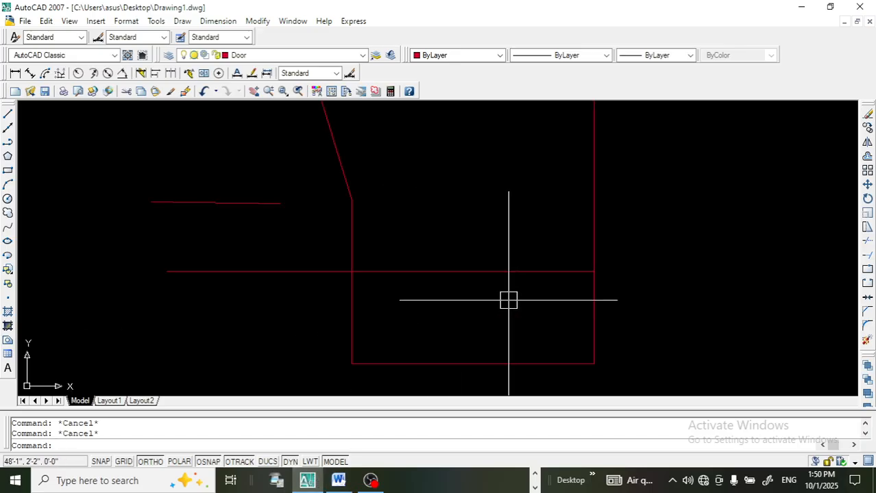
type("c")
key("Return")
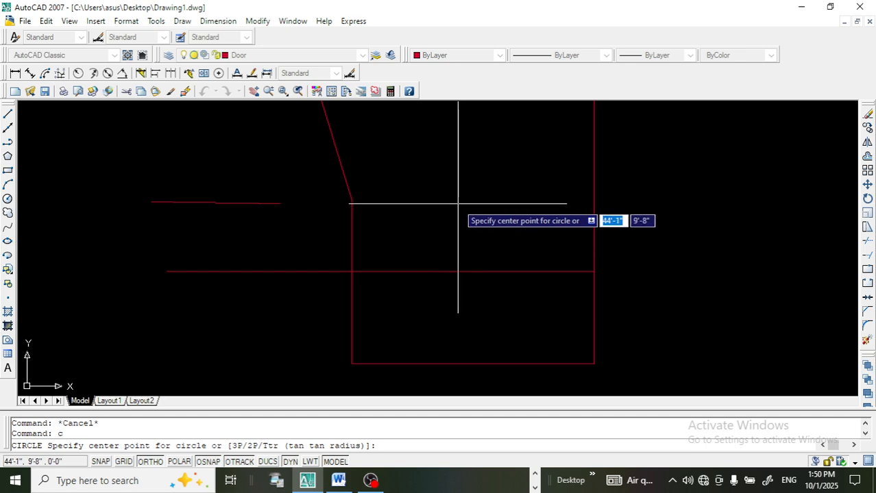
left_click(458, 204)
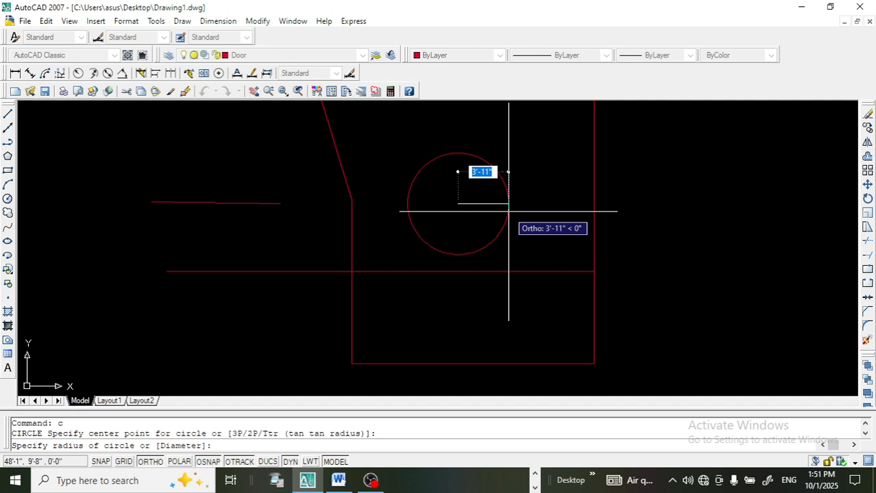
type("2'")
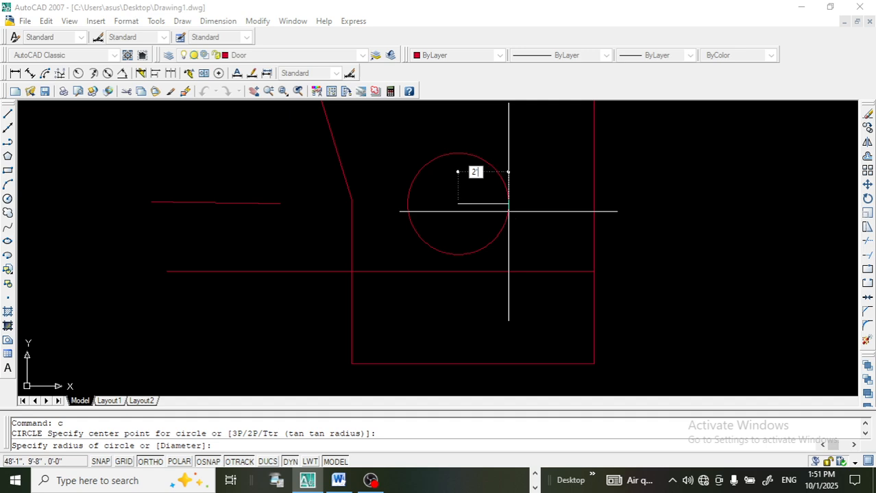
key("Return")
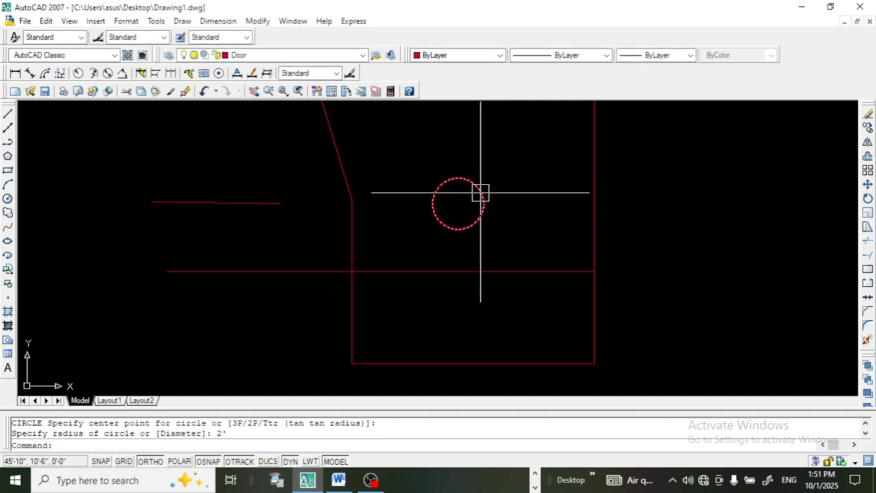
scroll(480, 191, "up", 2)
left_click(479, 192)
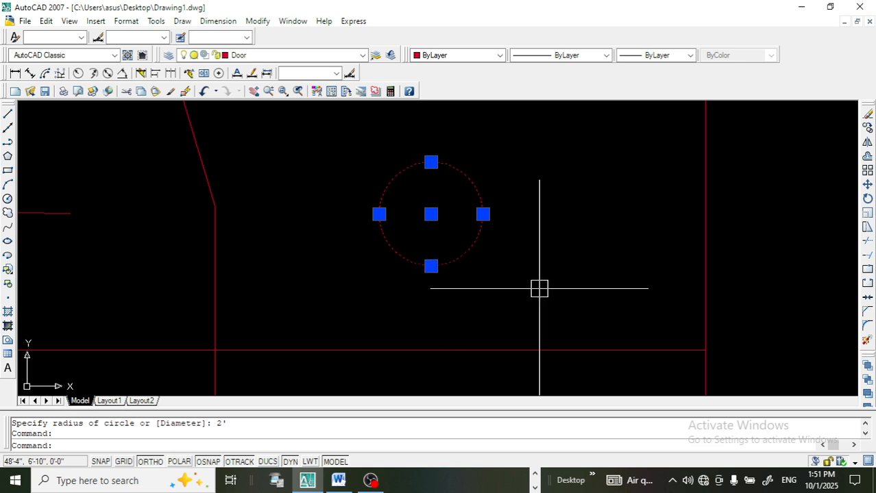
key("Escape")
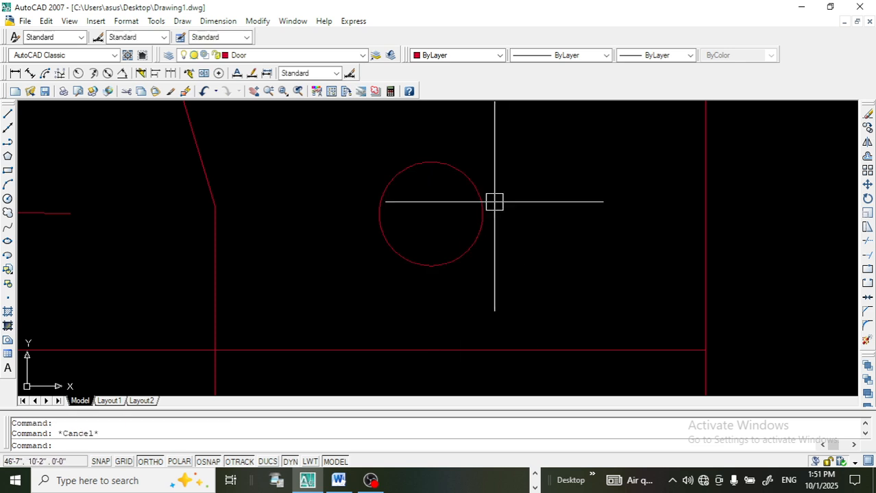
key("Escape")
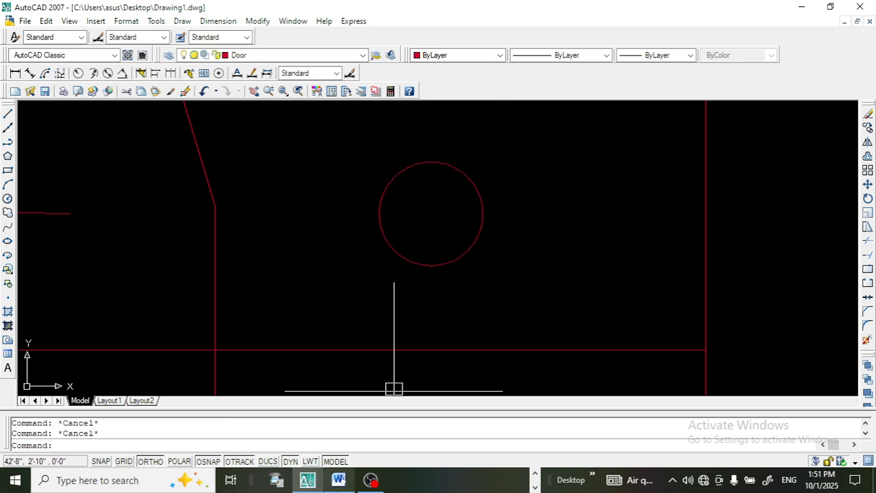
Consult the Word command list, and in AutoCAD move the circle by its center onto the outline's upper-right corner
left_click(346, 482)
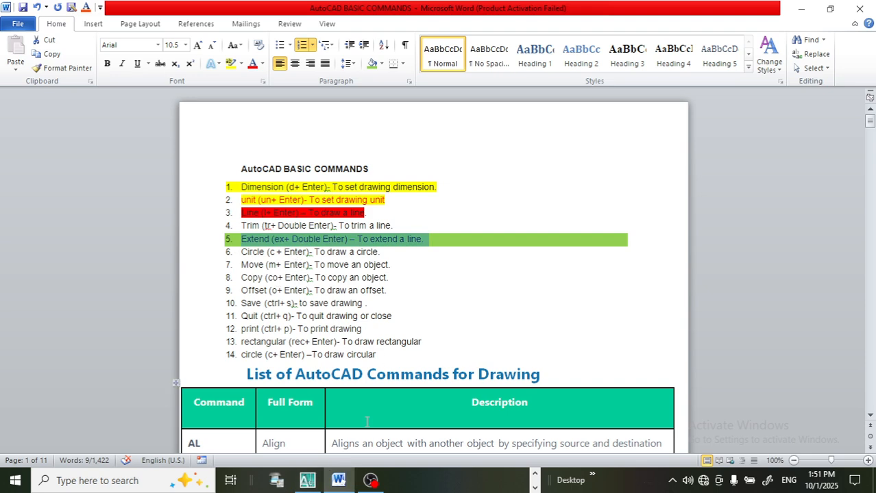
left_click(307, 480)
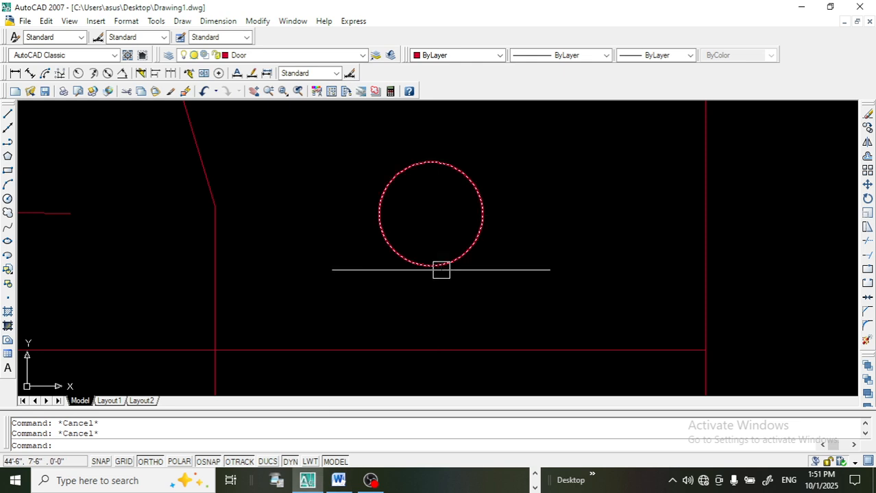
scroll(424, 271, "down", 4)
scroll(401, 248, "down", 2)
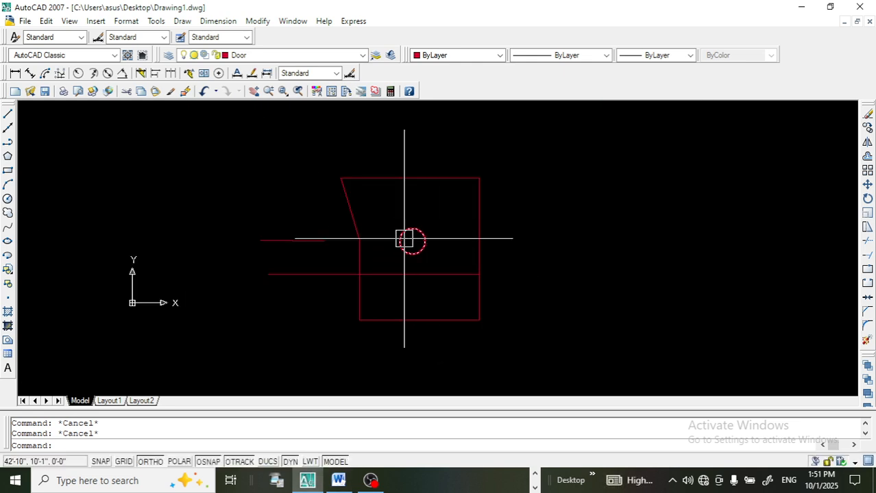
left_click(445, 245)
left_click(411, 207)
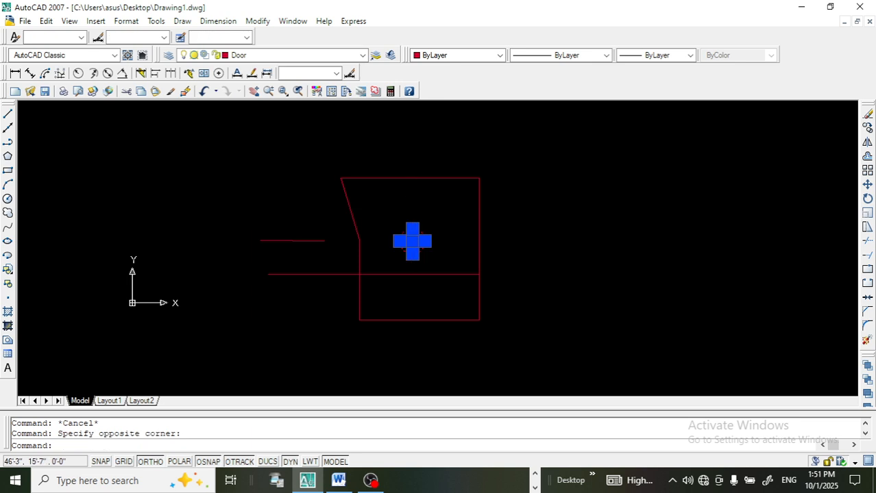
type("m")
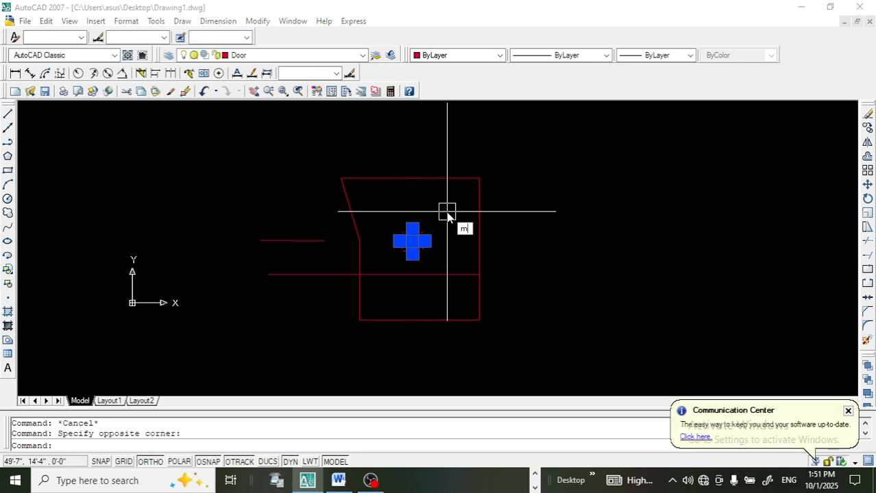
key("Return")
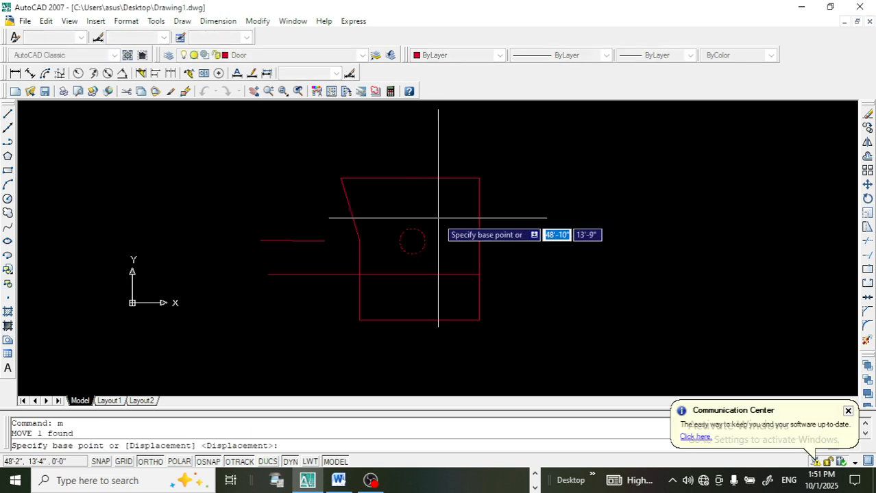
left_click(412, 241)
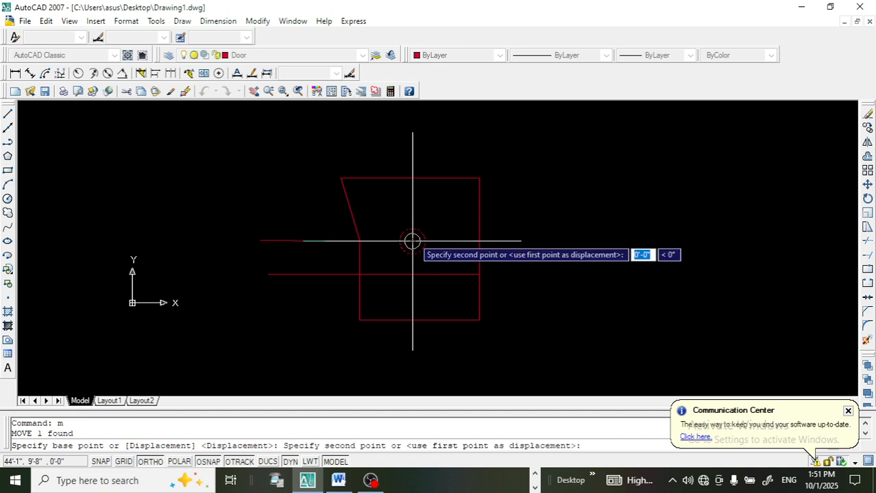
left_click(479, 179)
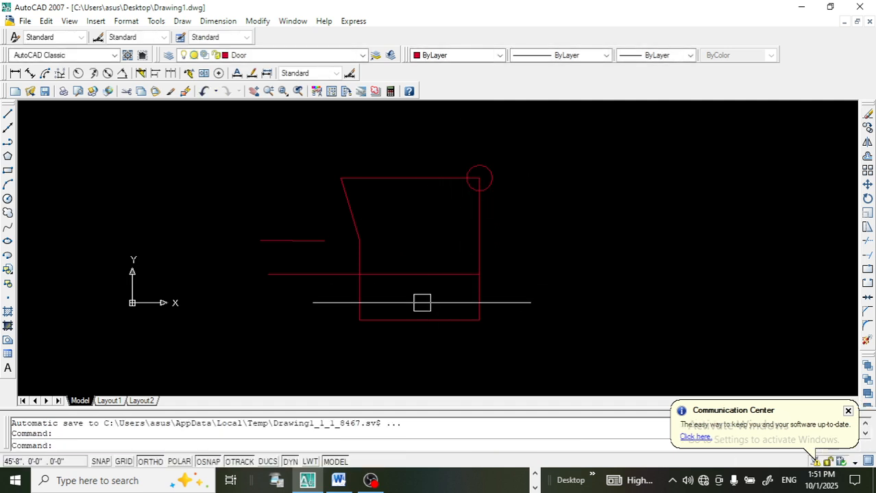
Switch to the Word command list and shade the whole Copy entry light green
left_click(338, 480)
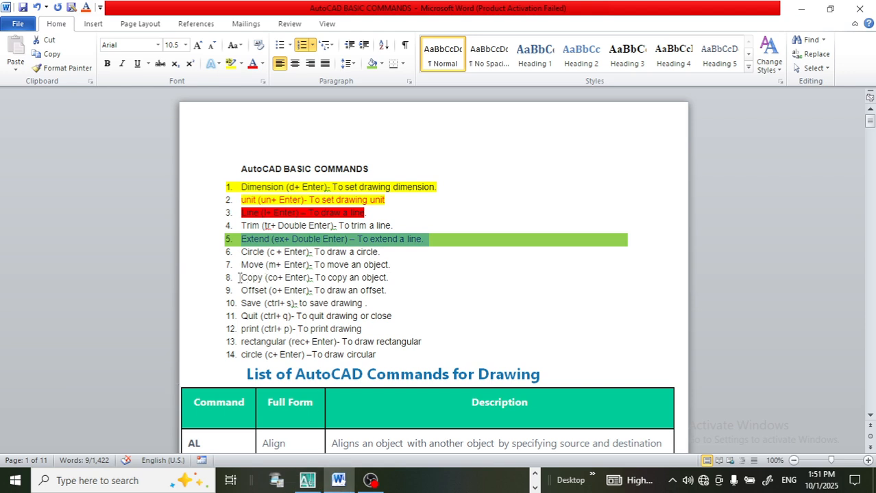
left_click_drag(237, 278, 396, 279)
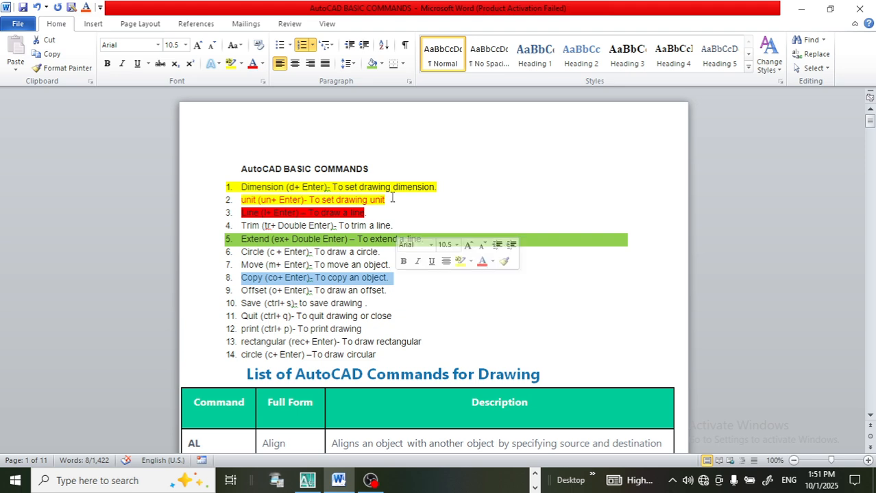
left_click(381, 64)
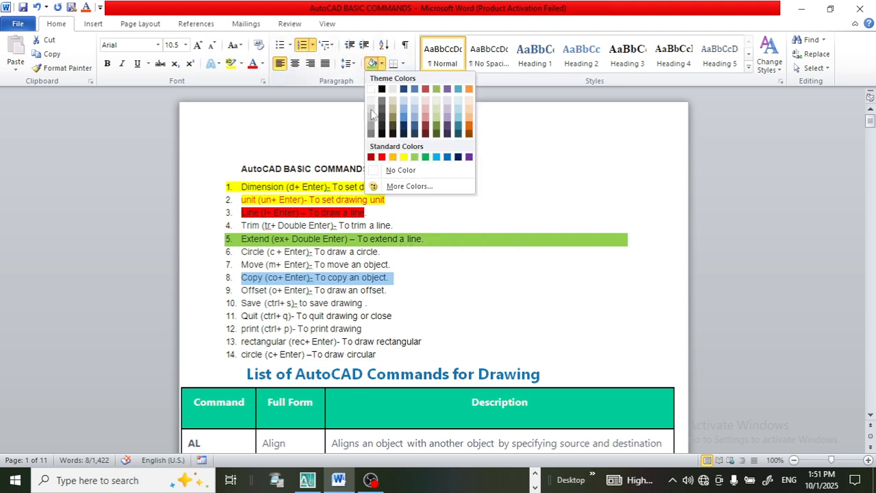
left_click(413, 158)
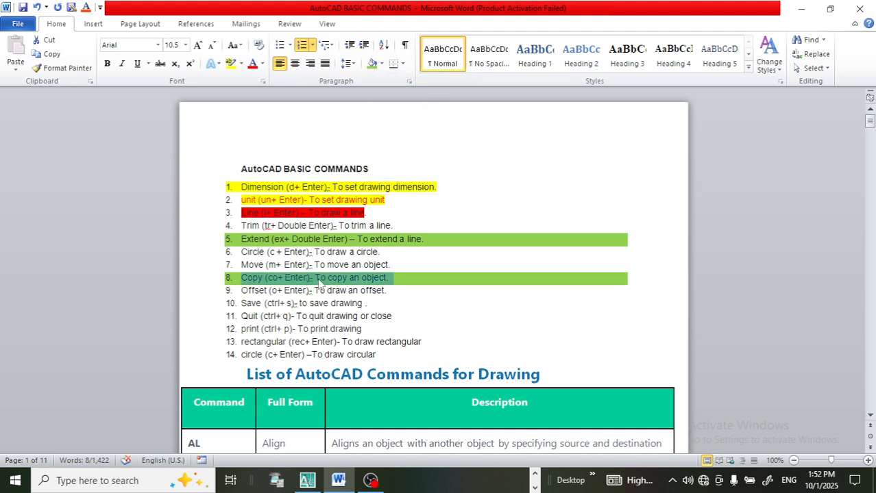
Switch to AutoCAD and copy the circle by its center to the outline's four other corners and the midpoints of its top and bottom edges
left_click(306, 480)
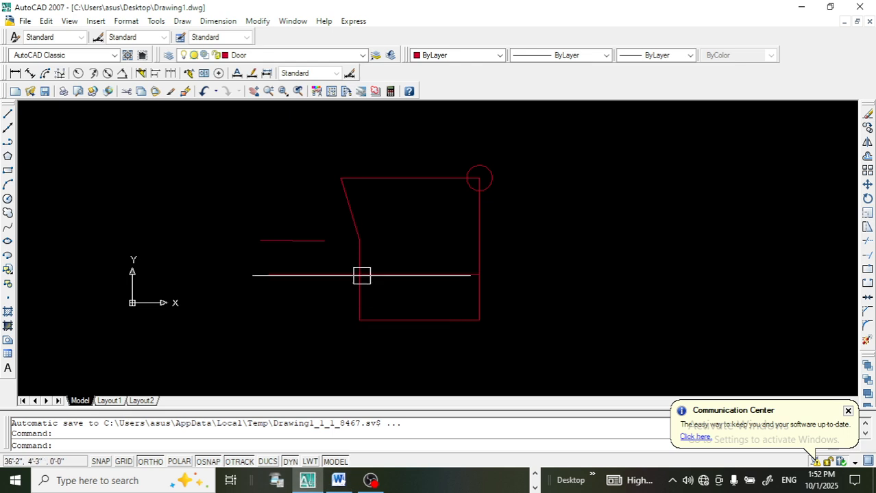
left_click(479, 173)
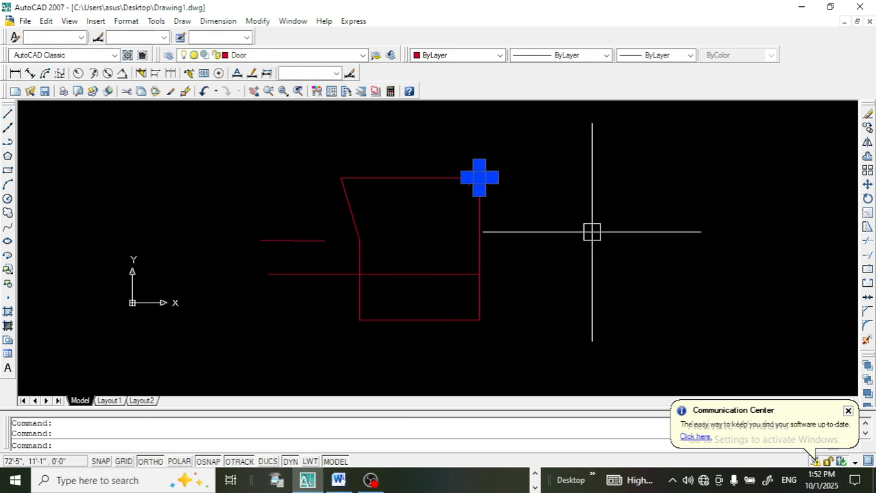
type("co")
key("Return")
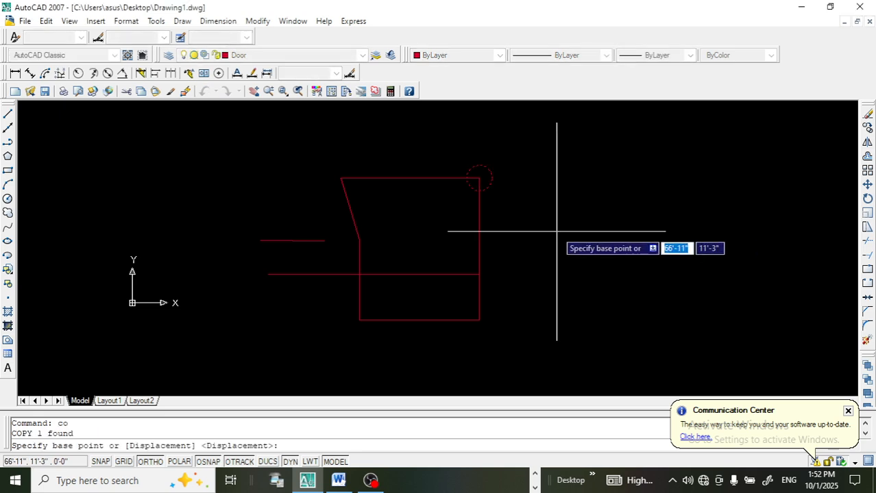
left_click(479, 179)
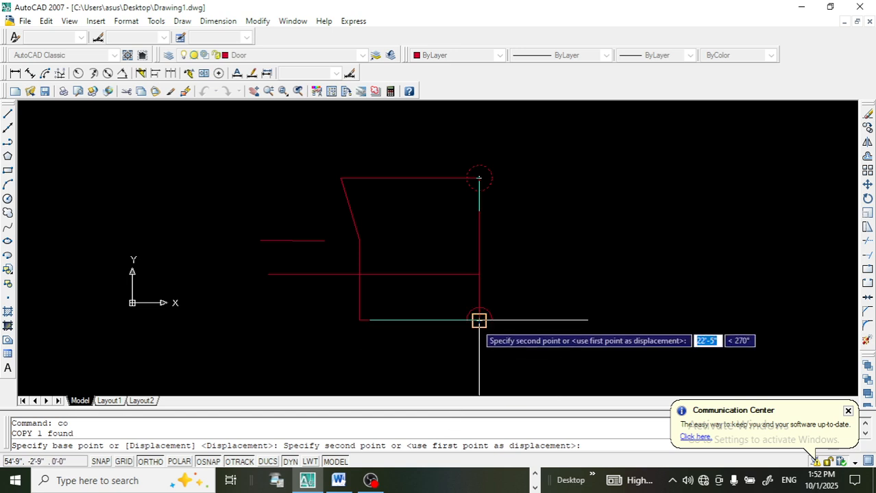
left_click(479, 320)
left_click(359, 320)
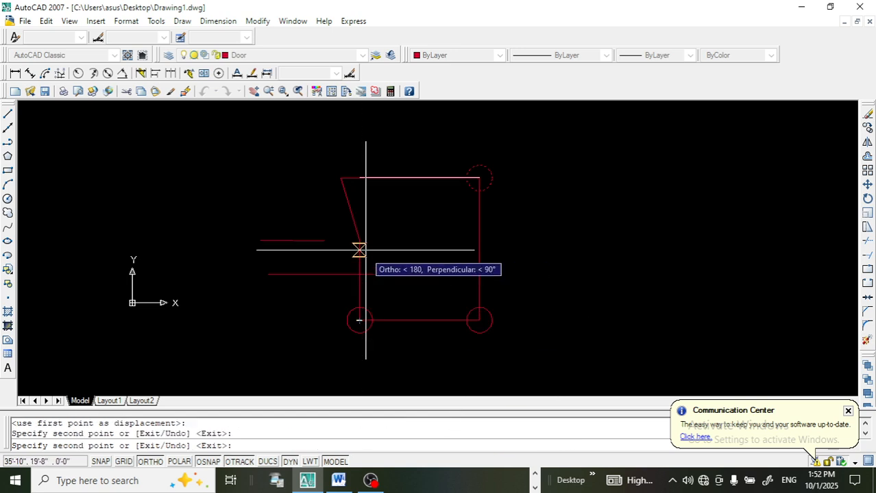
left_click(359, 239)
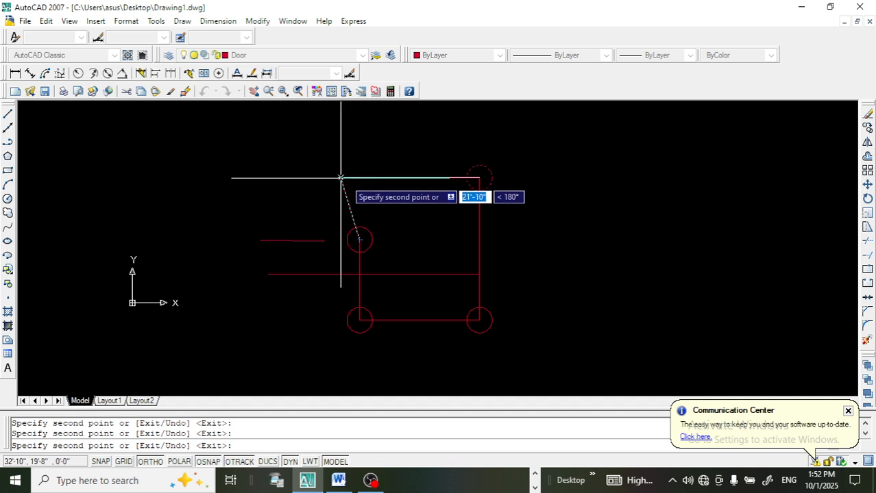
left_click(340, 178)
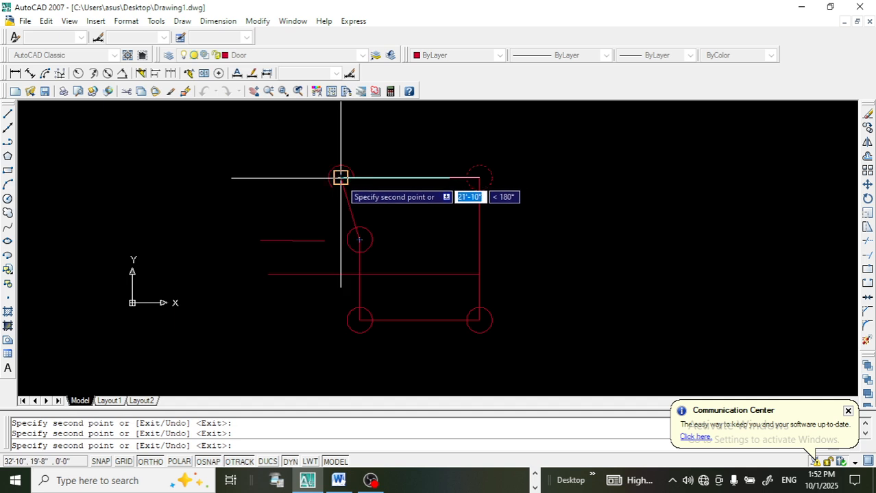
left_click(409, 179)
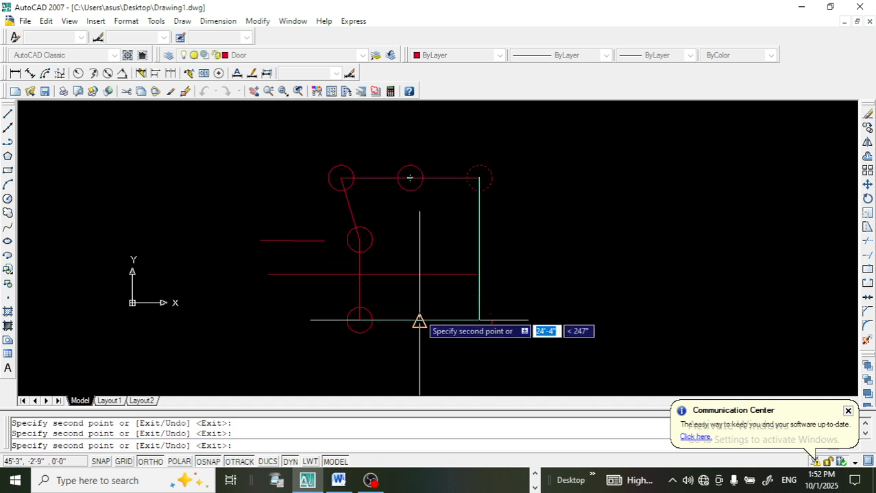
left_click(419, 320)
key("Escape")
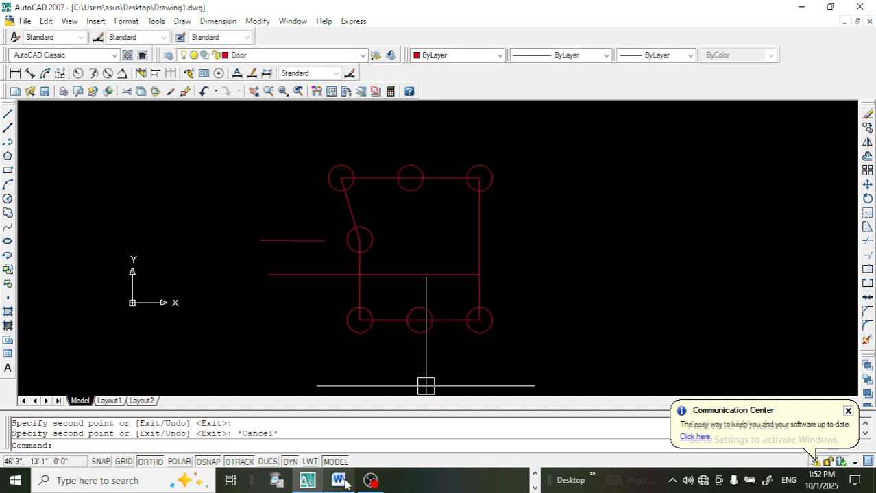
Look up the entry following Copy in the Word command list and return to AutoCAD with no command active
left_click(344, 483)
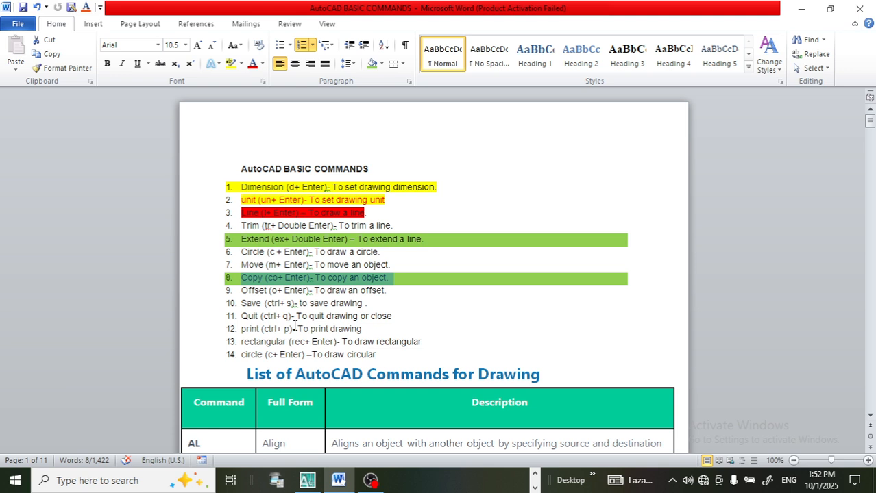
left_click(307, 480)
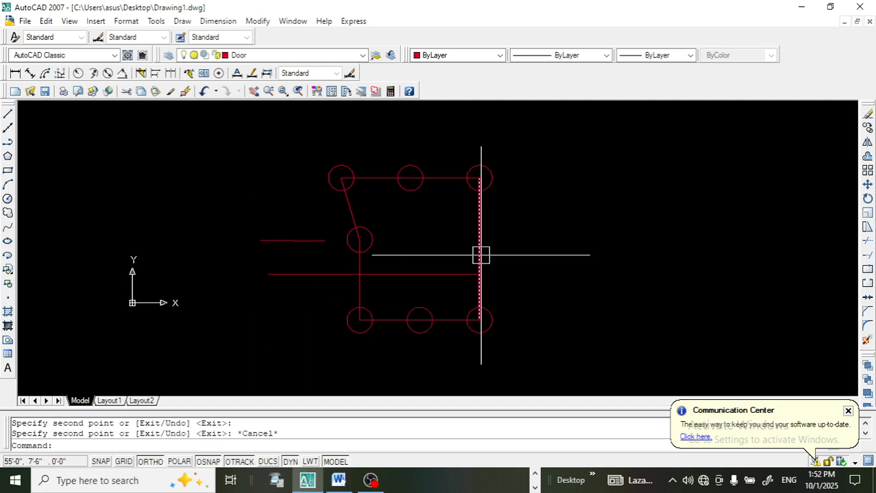
key("Escape")
key("Escape")
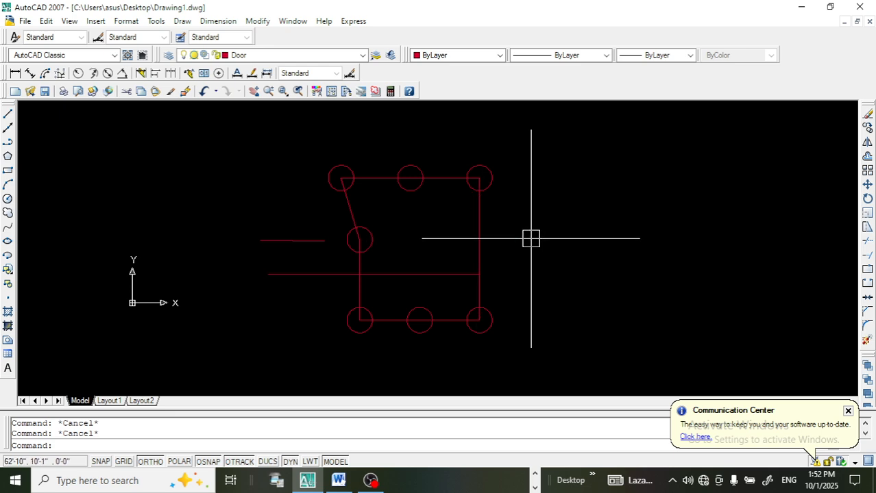
Offset the outline's right vertical edge outward to the right by 5'
type("o")
key("Return")
type("5")
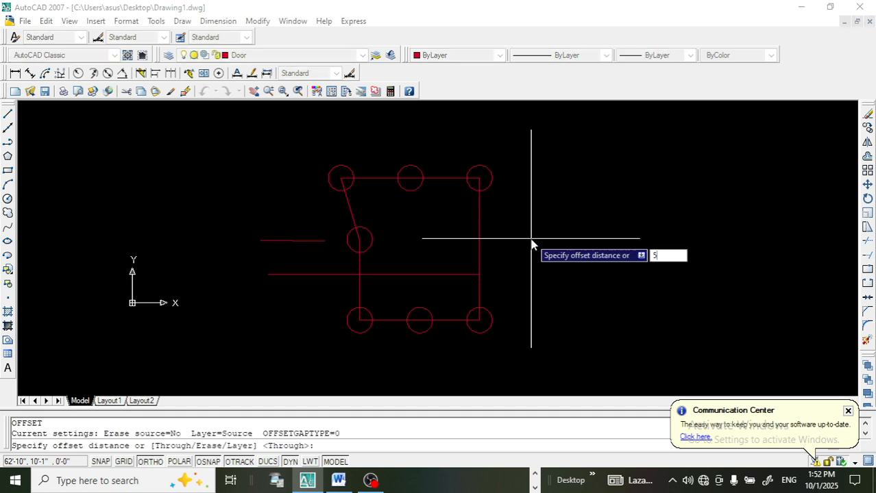
key("Return")
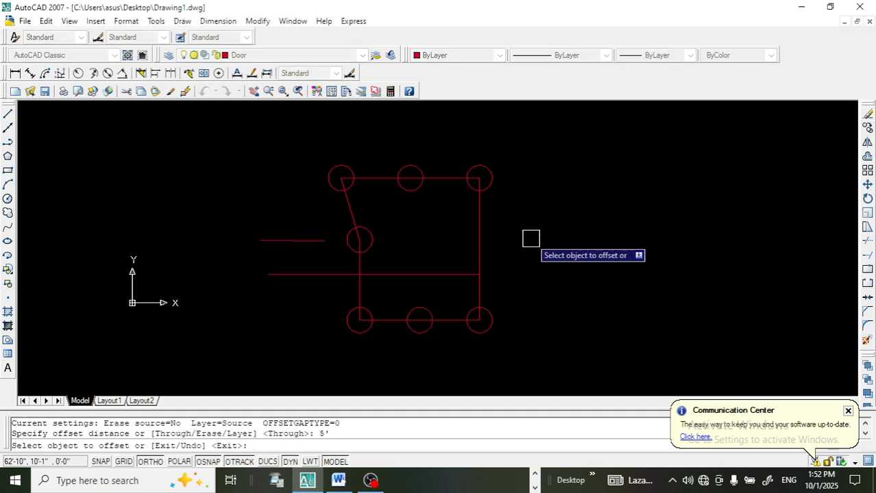
left_click(480, 226)
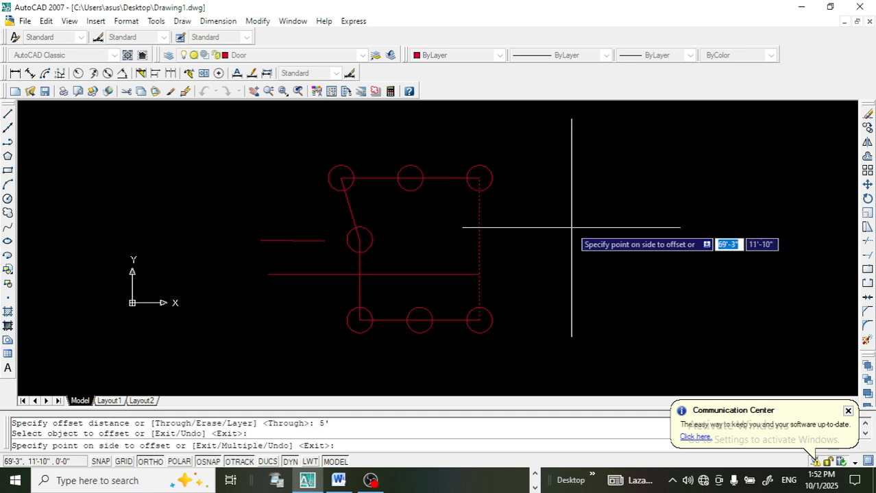
left_click(654, 244)
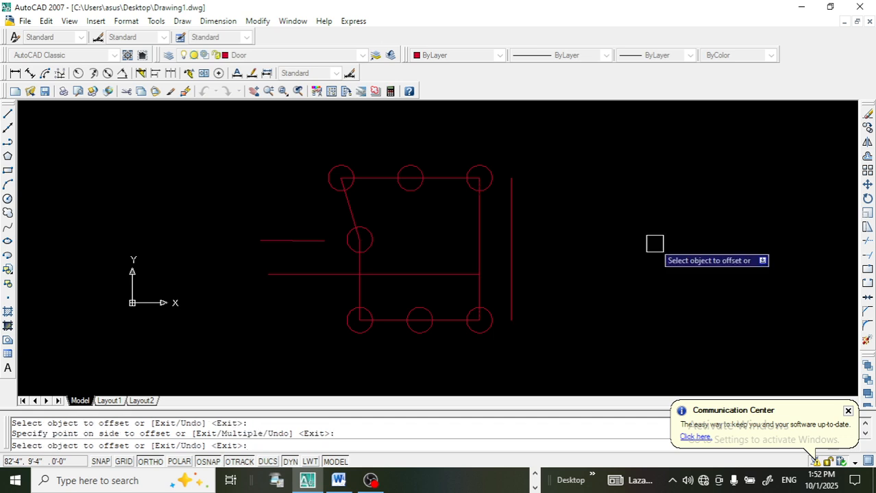
key("Escape")
key("Escape")
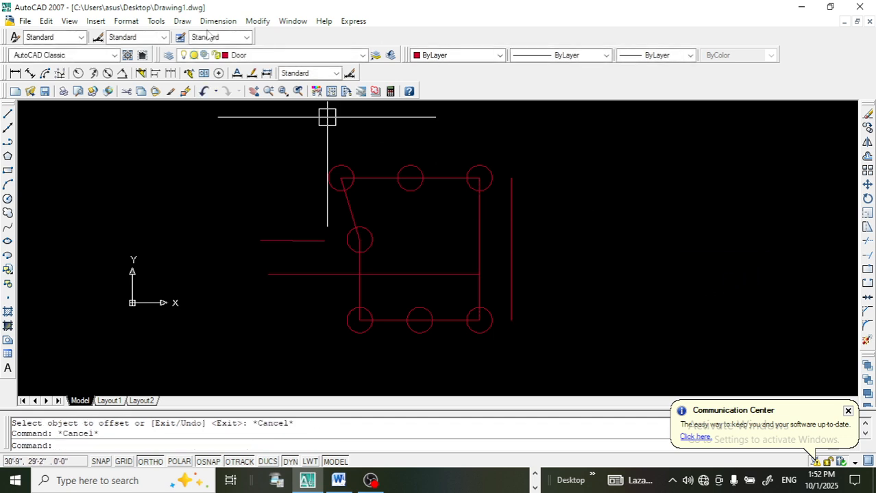
Add a linear dimension between the lower ends of the outline's right edge and its offset line, placed just below them
left_click(15, 72)
scroll(480, 342, "up", 4)
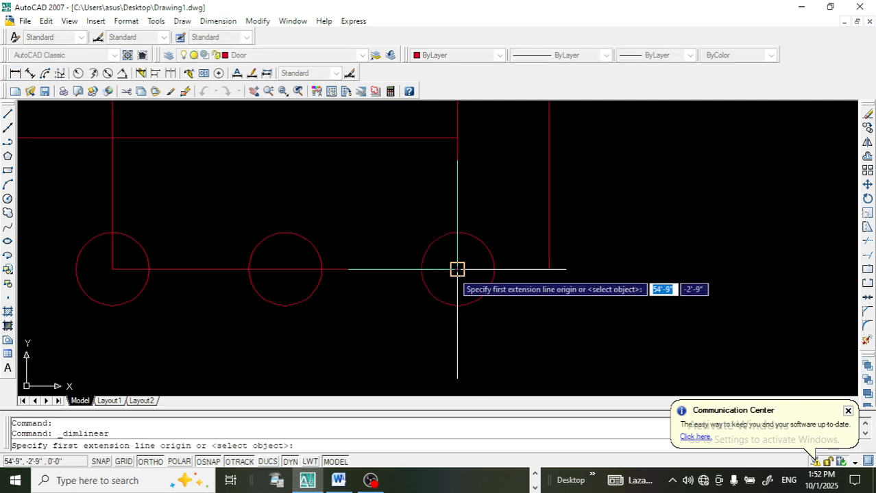
left_click(457, 268)
left_click(549, 269)
left_click(549, 307)
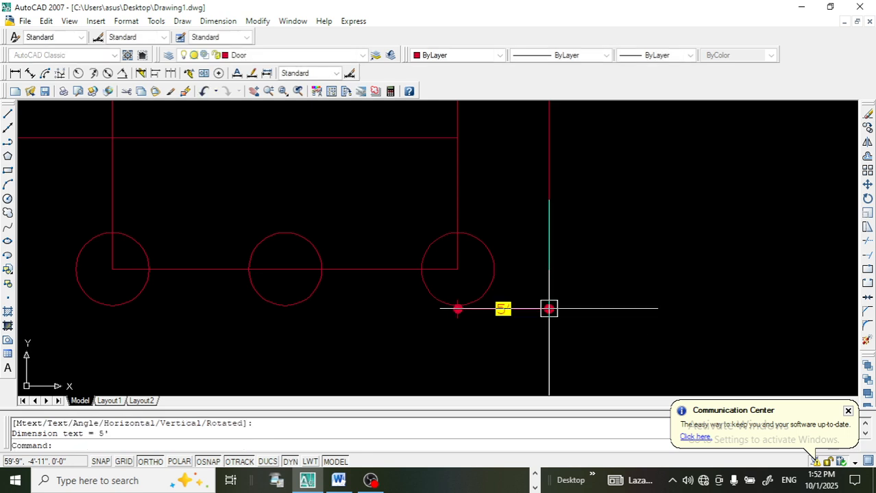
scroll(508, 304, "up", 5)
scroll(506, 305, "down", 10)
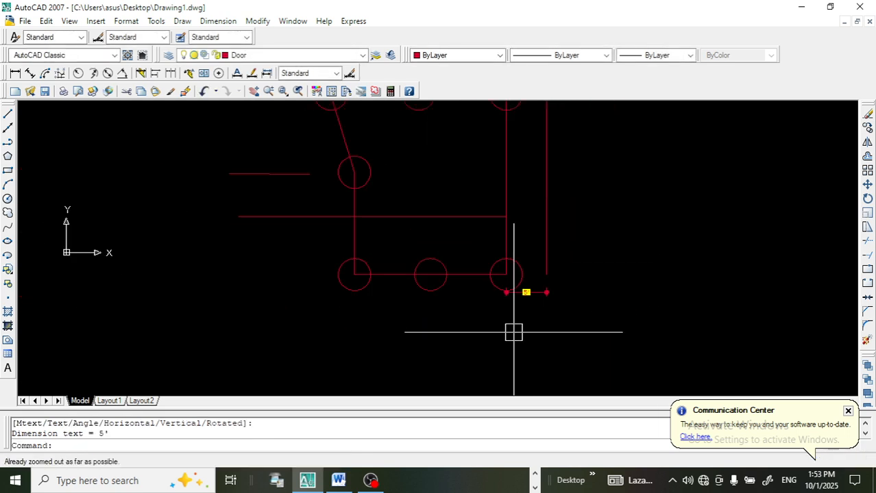
Check the Save entry in the Word command list, then return to AutoCAD and save the drawing
left_click(339, 481)
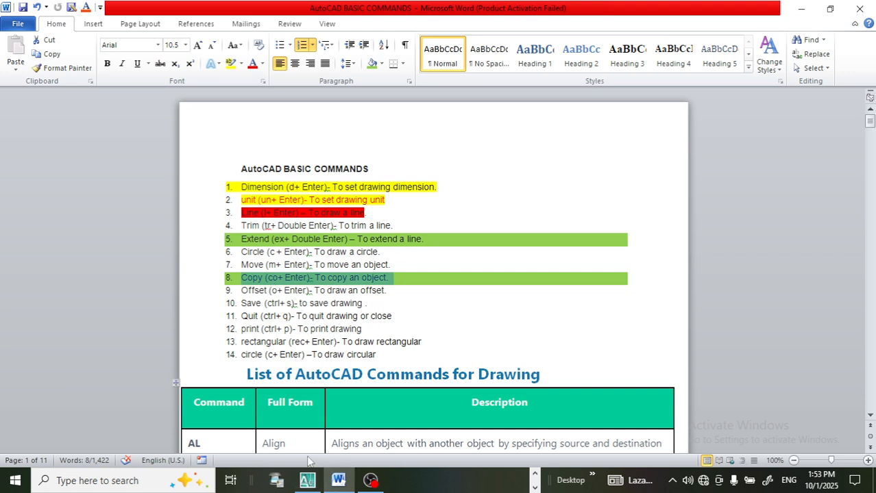
left_click(308, 481)
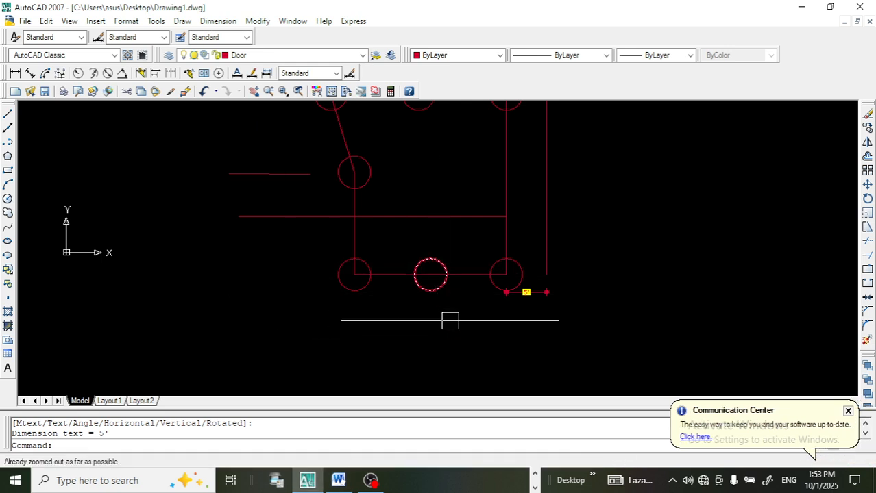
key("Escape")
key("Escape")
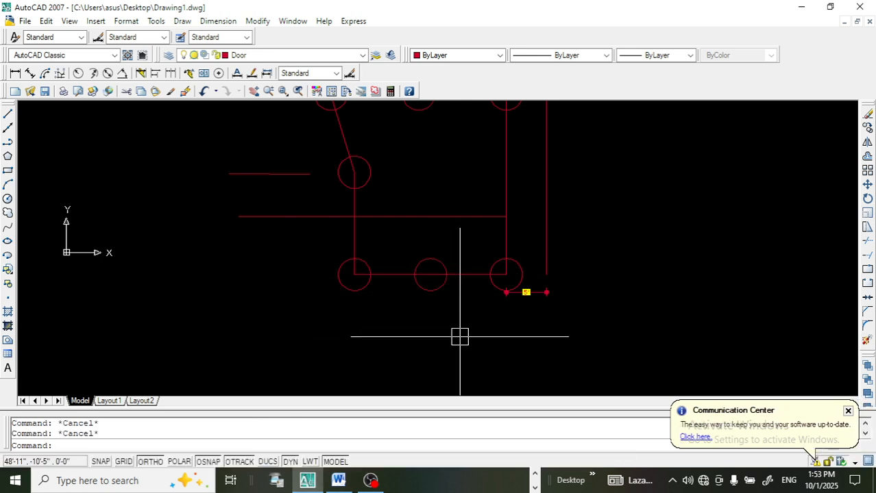
key("ctrl+s")
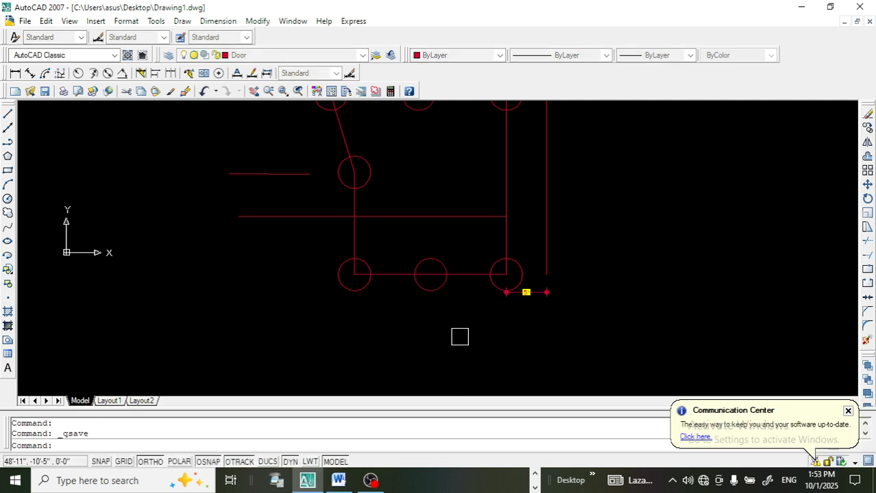
key("Escape")
key("Escape")
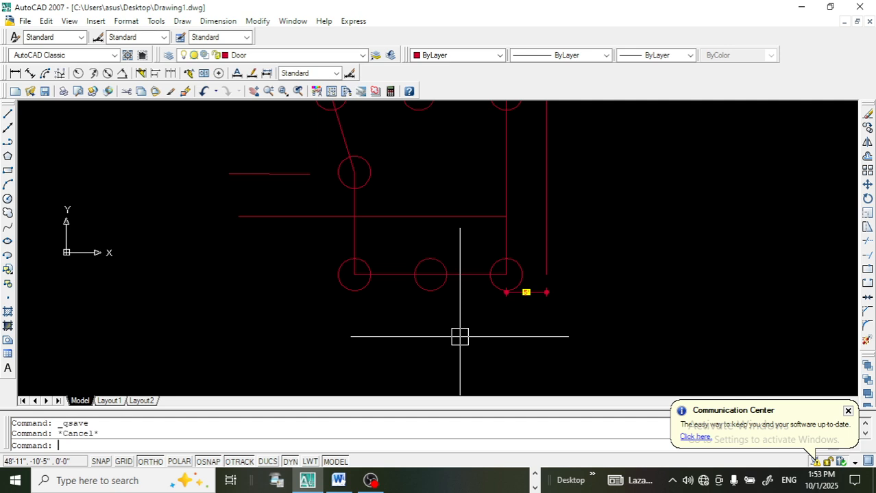
key("ctrl+s")
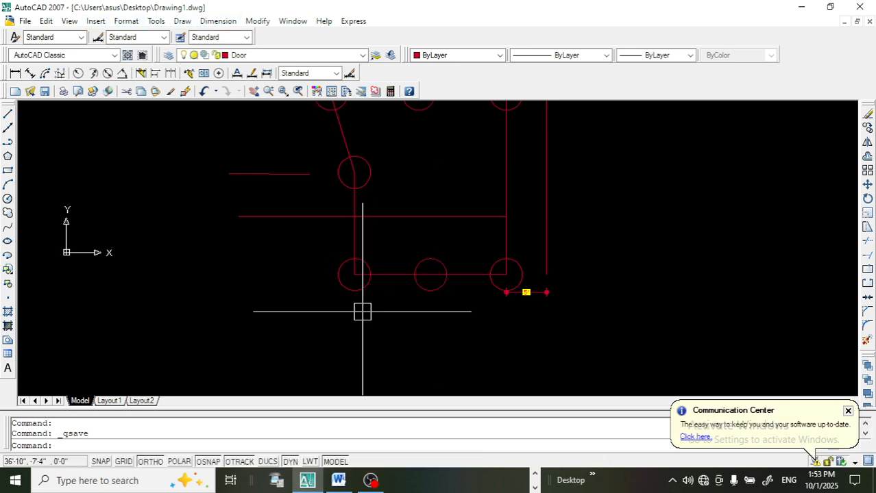
Switch to the Word command list, select the Quit entry to read it, and return to the AutoCAD drawing
scroll(365, 305, "up", 5)
scroll(366, 323, "down", 4)
scroll(422, 253, "up", 5)
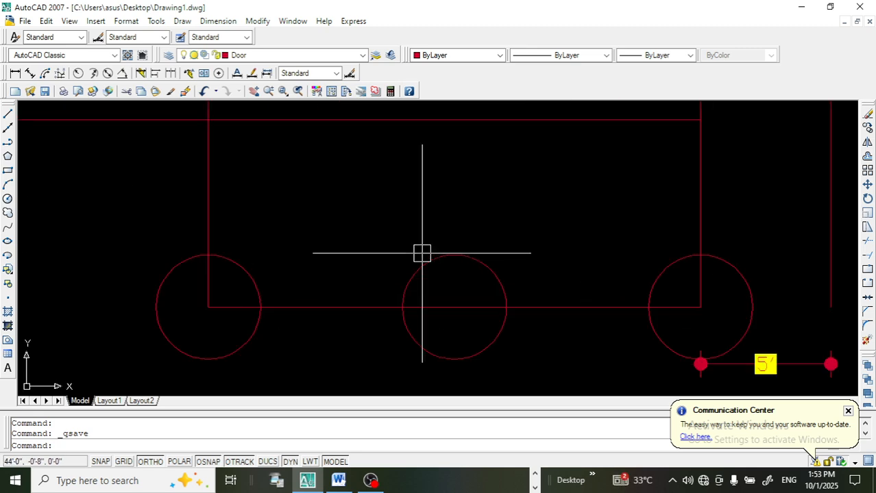
scroll(422, 254, "down", 6)
left_click(338, 481)
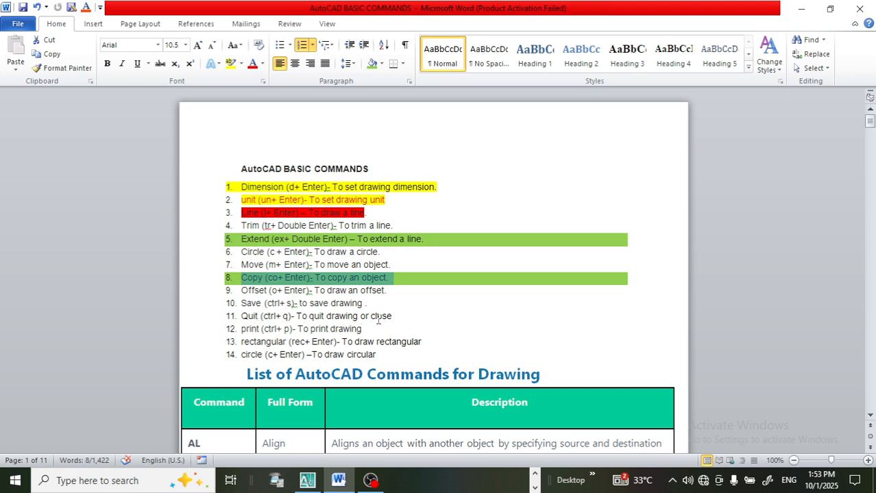
left_click_drag(396, 316, 224, 316)
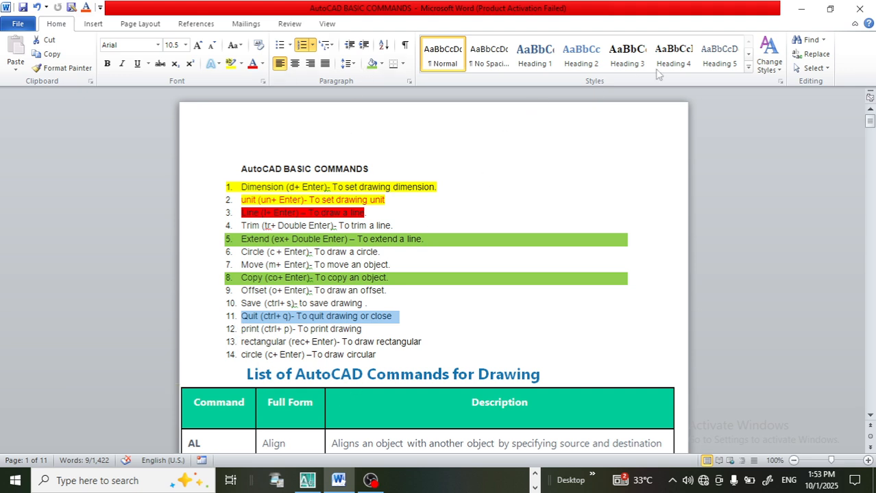
left_click(800, 8)
scroll(404, 240, "down", 2)
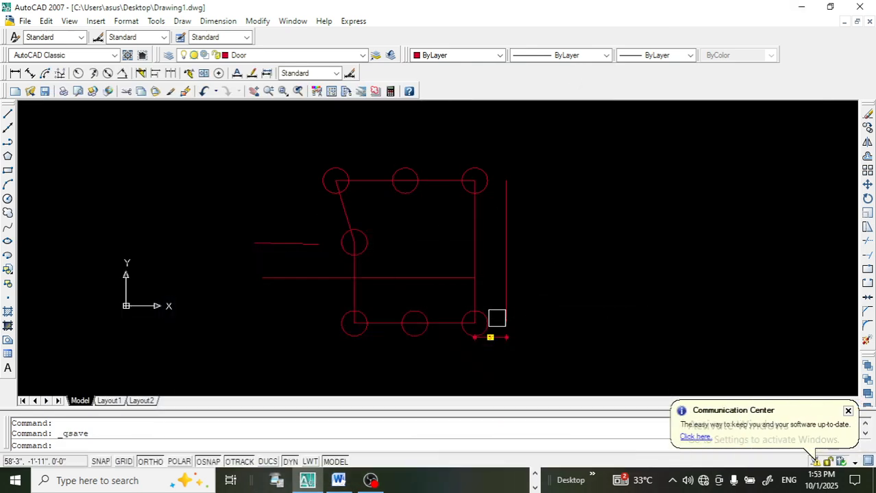
Start plotting the model, choose the monochrome.ctb plot style table and apply the <Previous plot> page setup
key("ctrl+p")
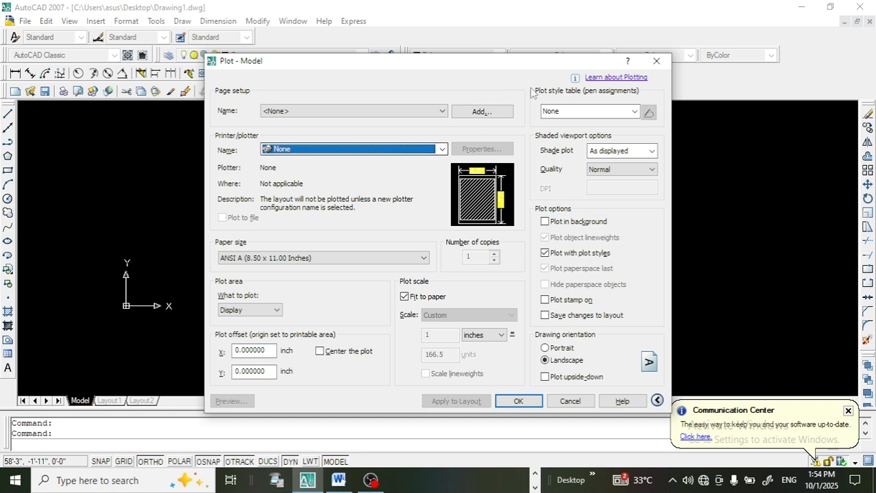
left_click(634, 113)
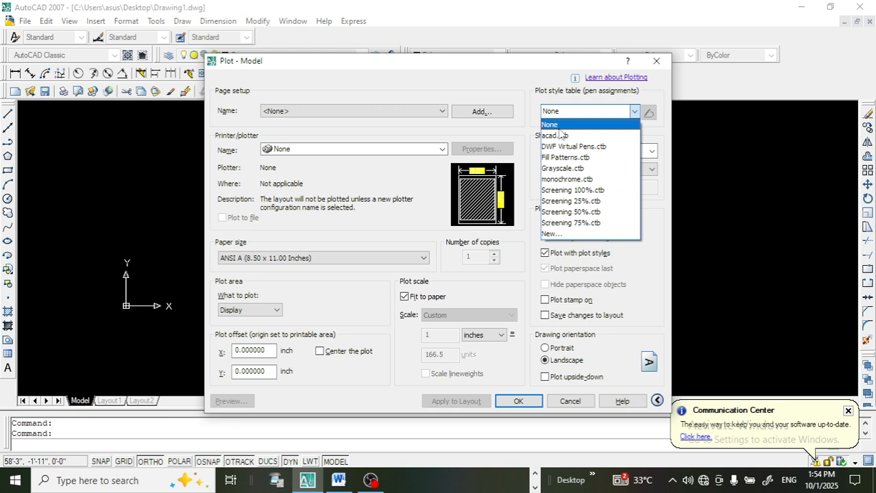
left_click(573, 183)
left_click(446, 267)
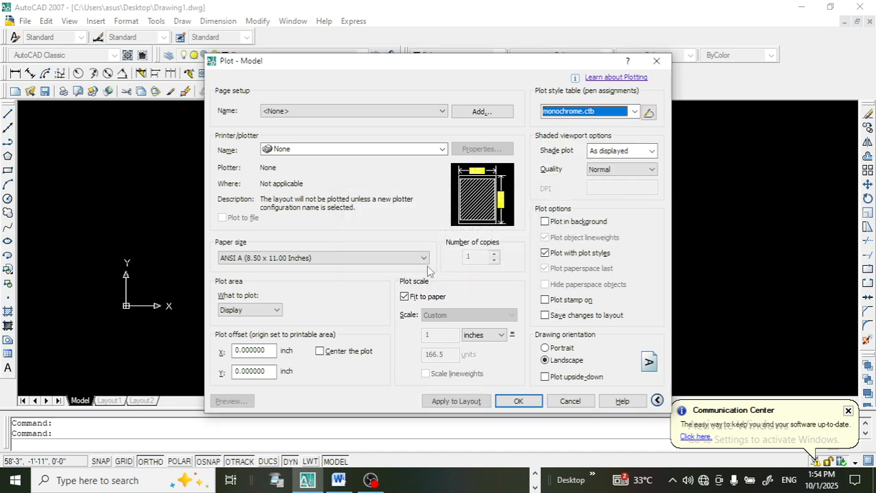
left_click(442, 112)
left_click(419, 132)
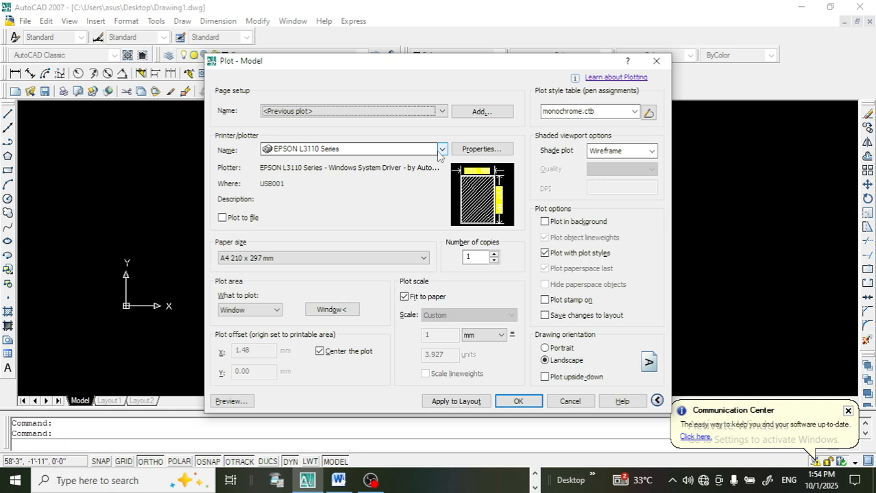
Set the plotter to DWG To PDF.pc3 and the paper size to ISO A4 (297.00 x 210.00 MM)
left_click(439, 152)
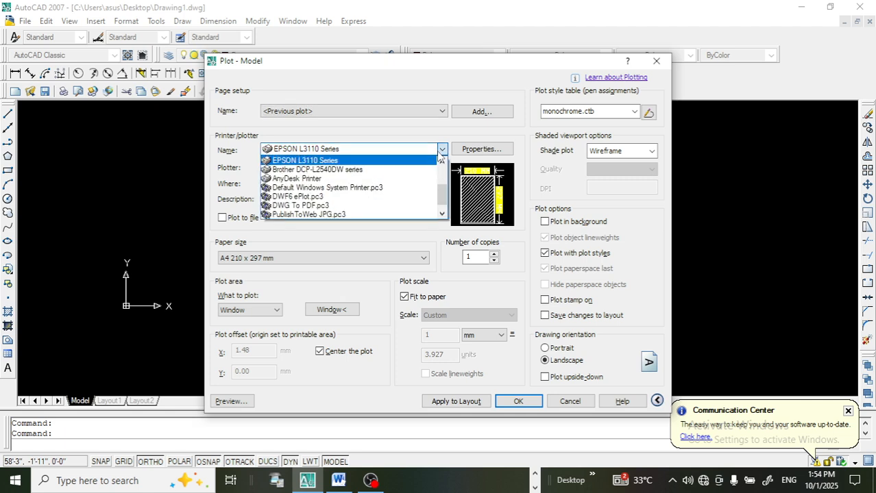
left_click(342, 207)
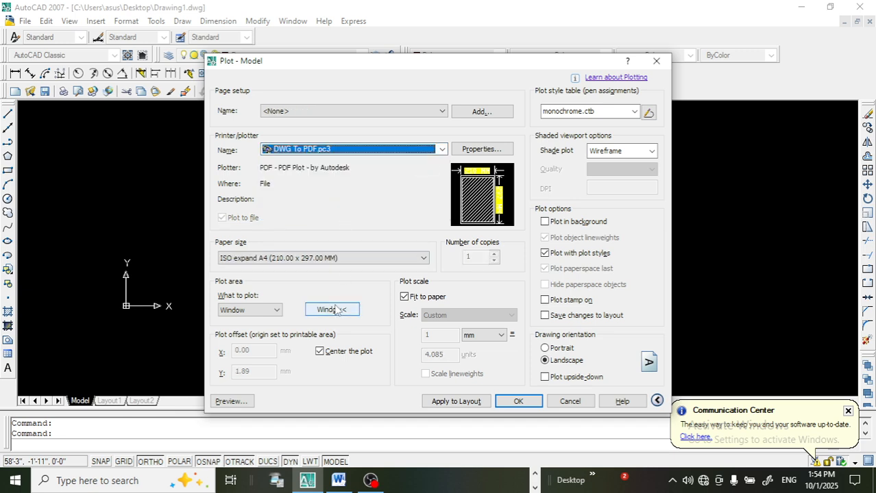
left_click(411, 259)
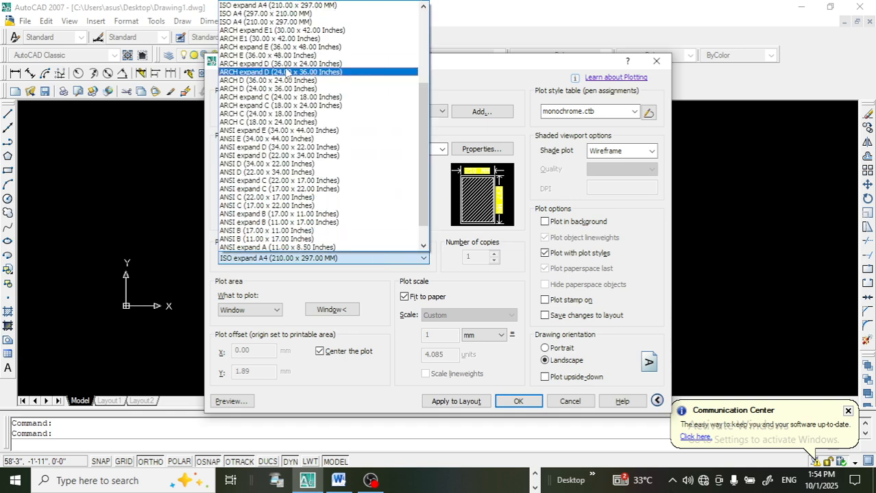
left_click(286, 15)
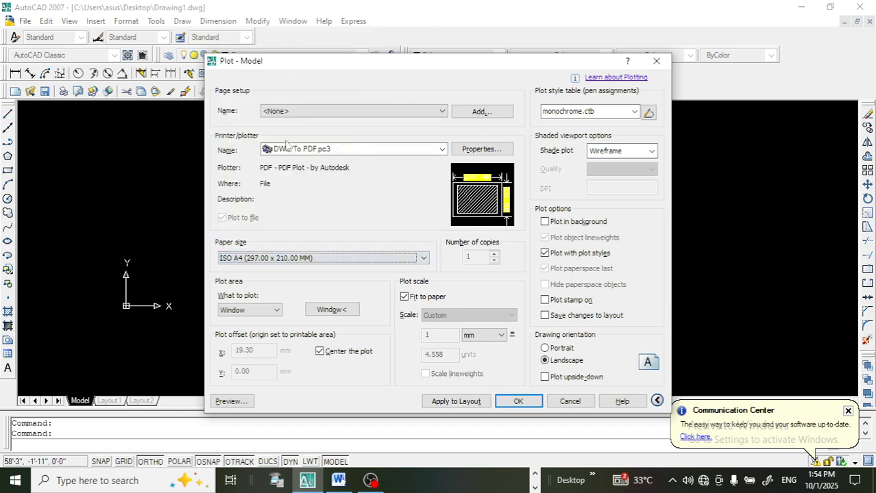
Define the plot window around the outline with its circles, offset line and dimension, and preview the plot
left_click(336, 312)
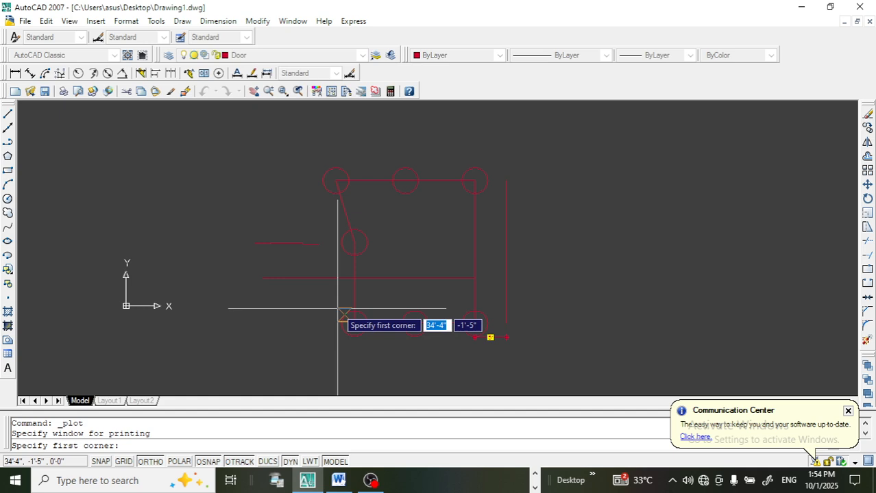
left_click(313, 152)
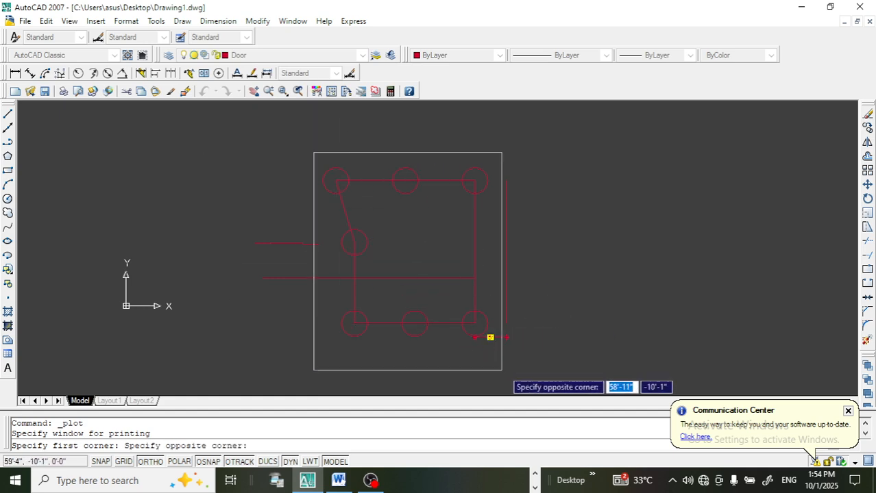
left_click(514, 365)
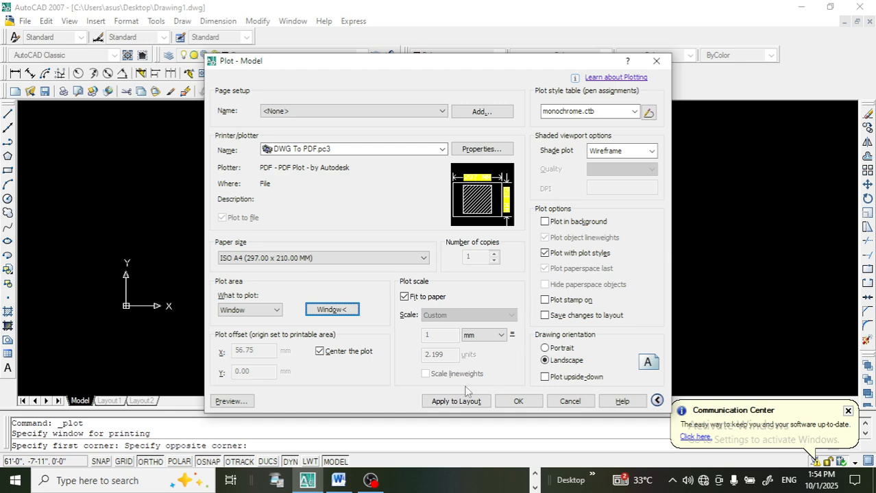
left_click(227, 402)
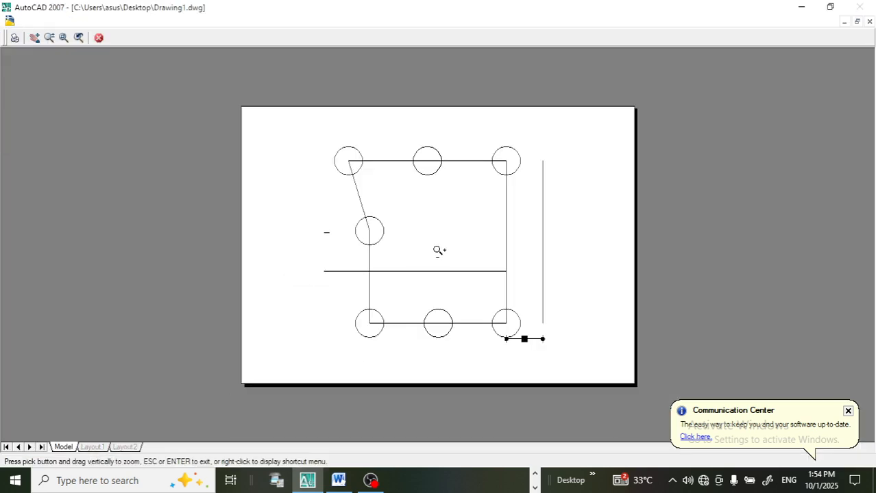
scroll(434, 228, "up", 2)
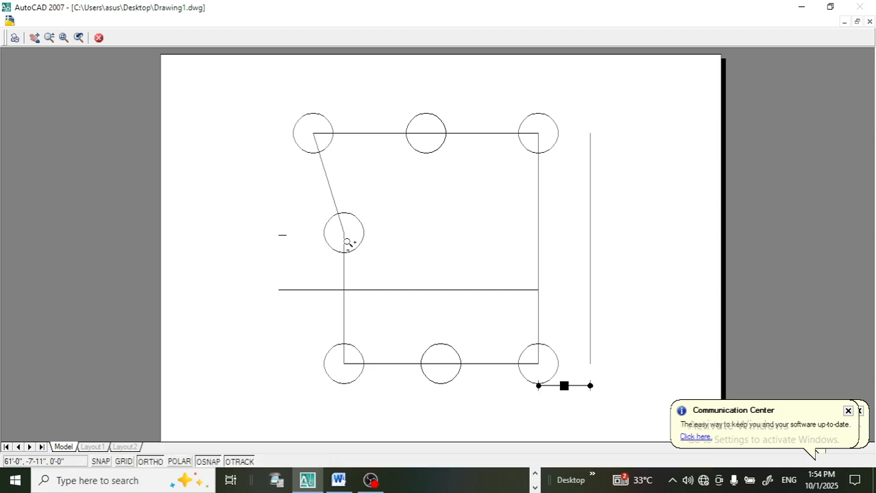
key("Escape")
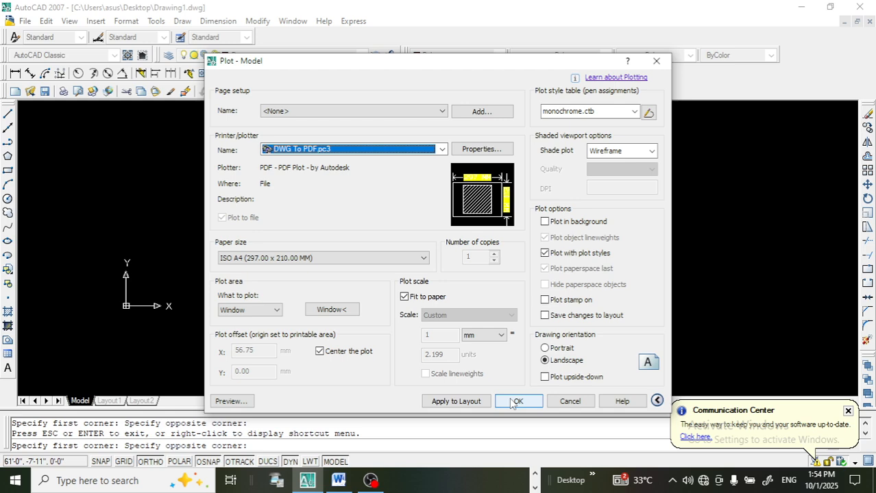
Plot the drawing to a PDF saved on the Desktop as Drawing1-Model.pdf
left_click(508, 402)
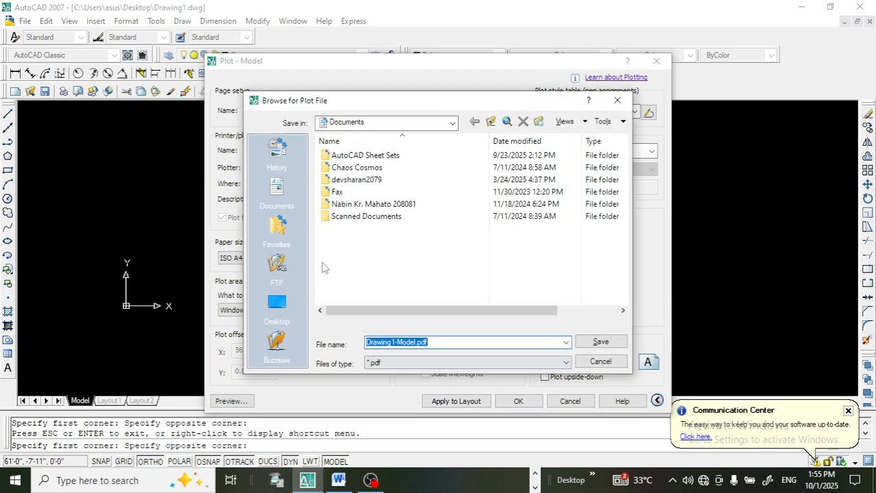
left_click(277, 305)
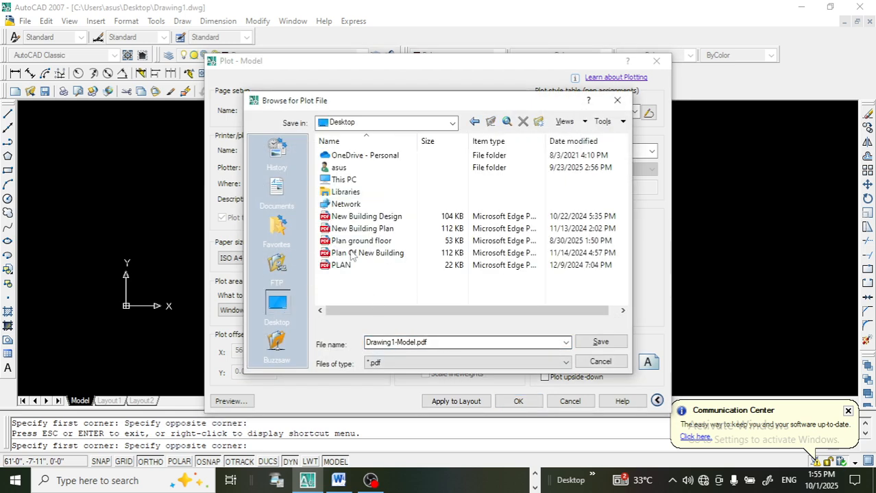
left_click(600, 342)
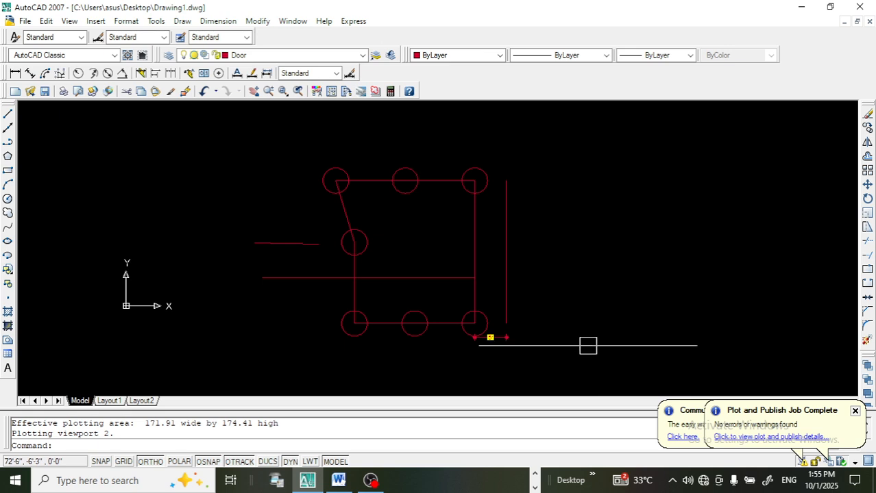
Look up the rectangle command in the Word list of AutoCAD basic commands and return to the AutoCAD drawing
left_click(338, 480)
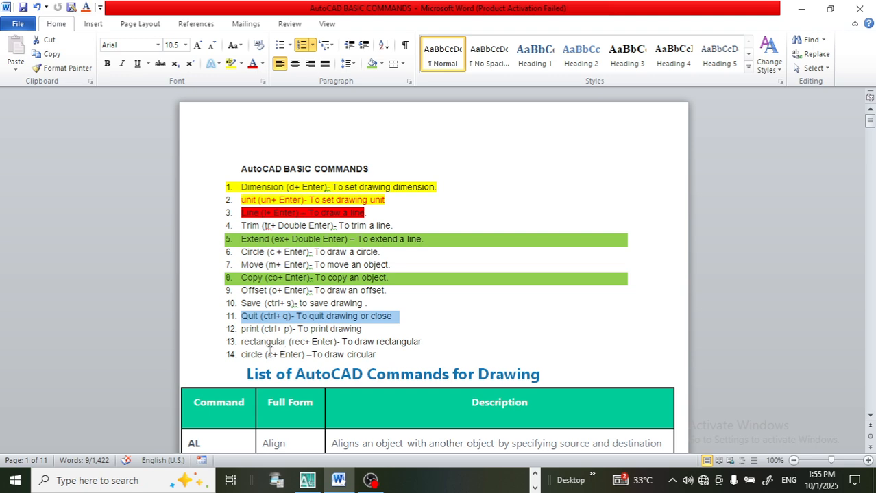
left_click(306, 480)
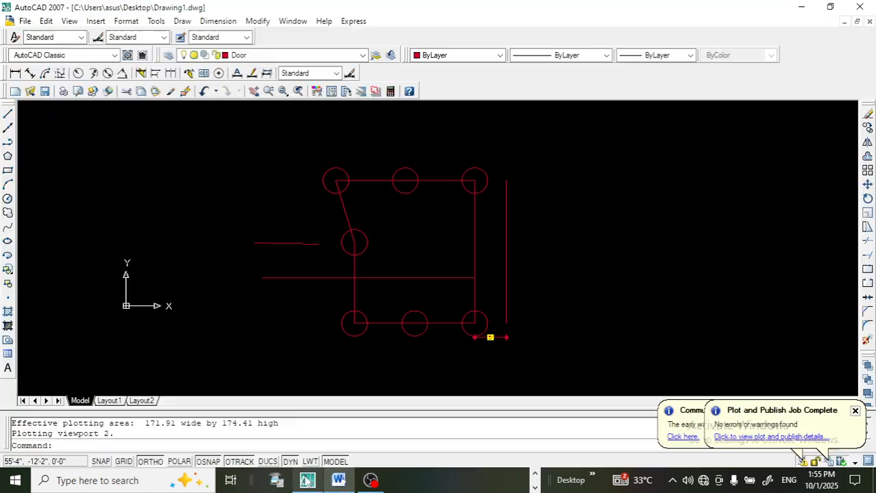
left_click(339, 480)
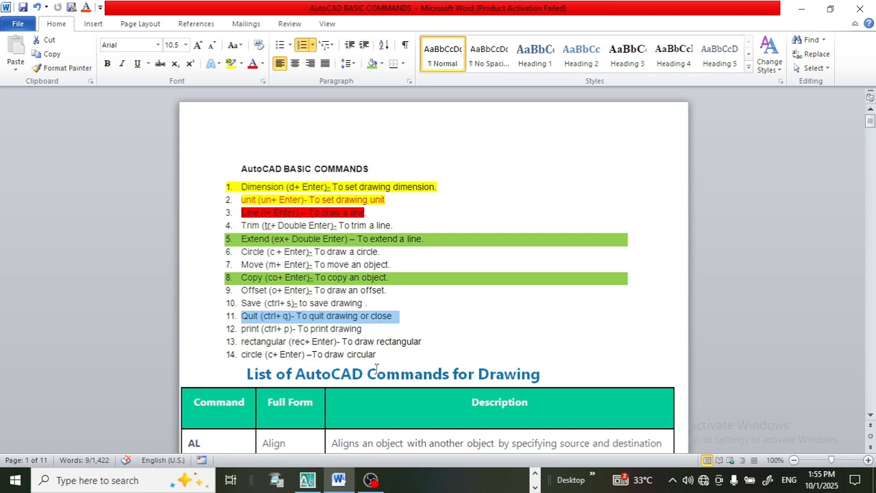
left_click(307, 481)
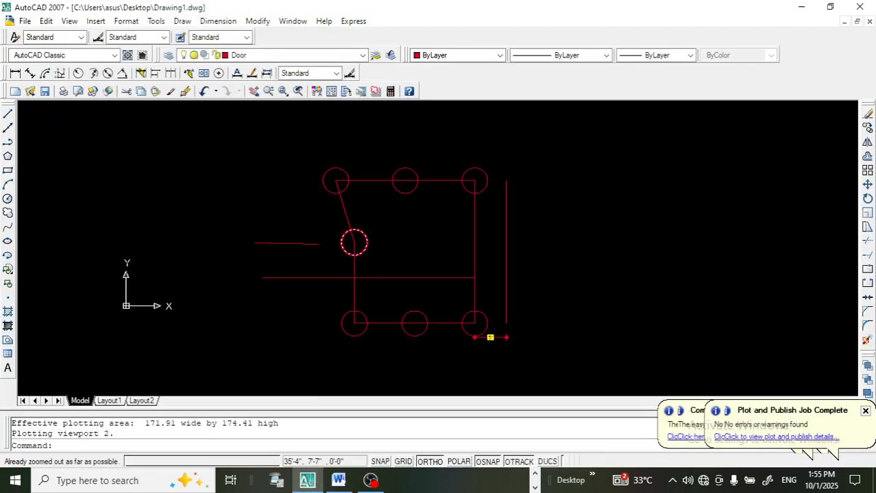
key("Escape")
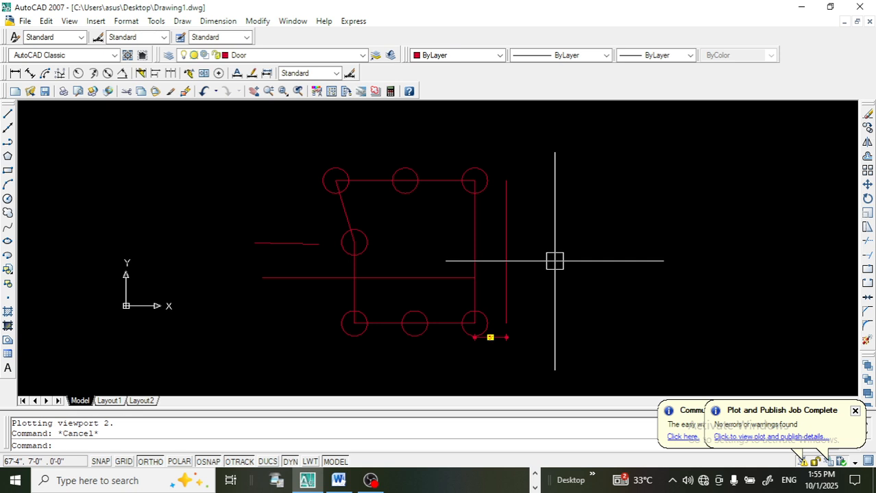
Draw a 1' by 1' rectangle in the empty area beyond the offset vertical line
type("rec")
key("Return")
left_click(554, 203)
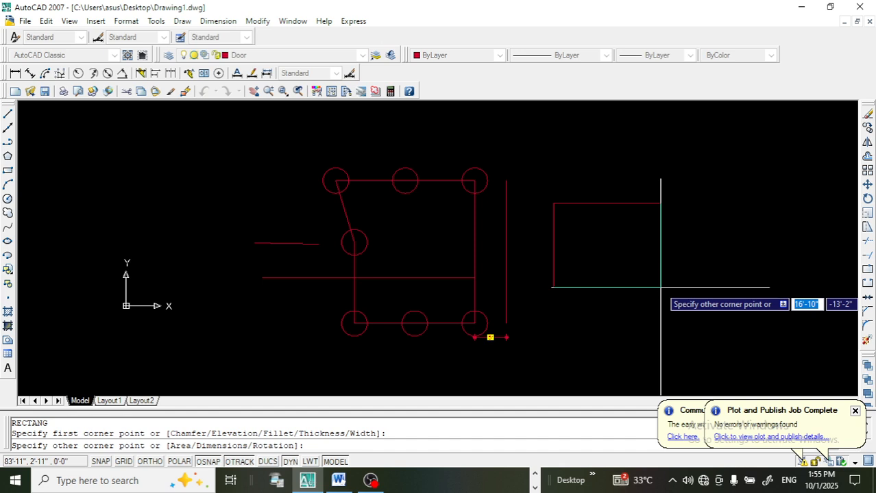
type("1")
type("1")
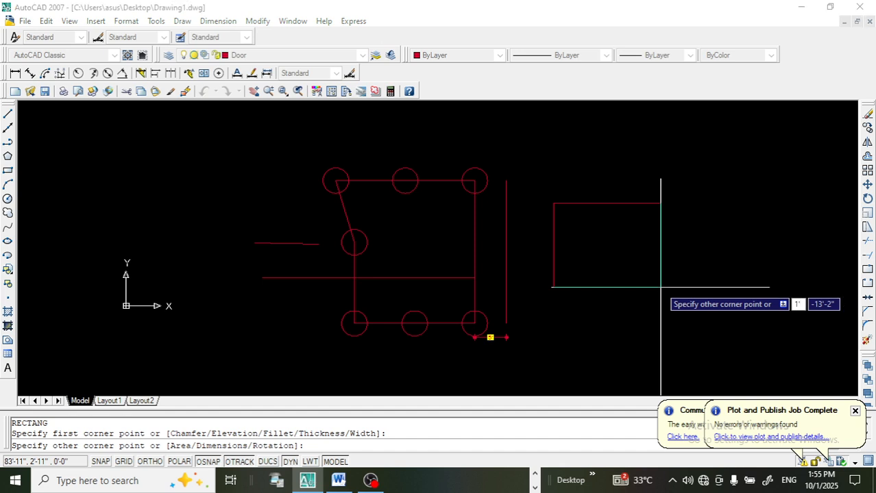
key("Tab")
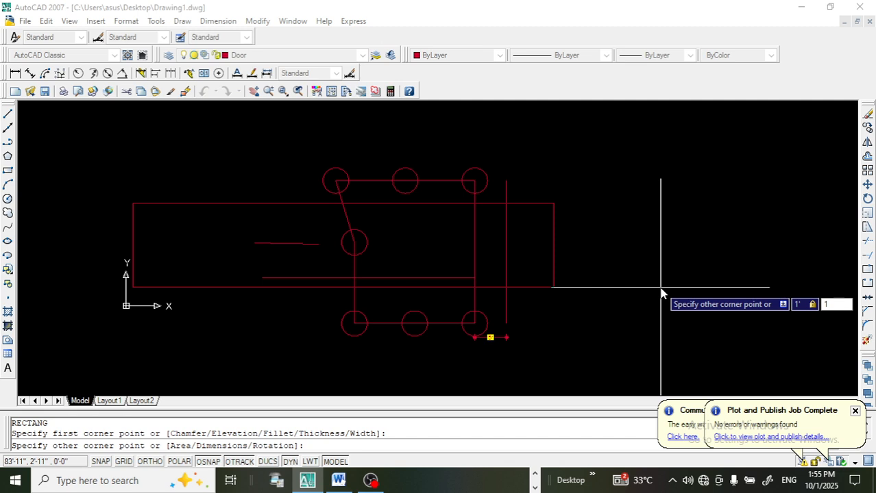
type("',1'")
key("Return")
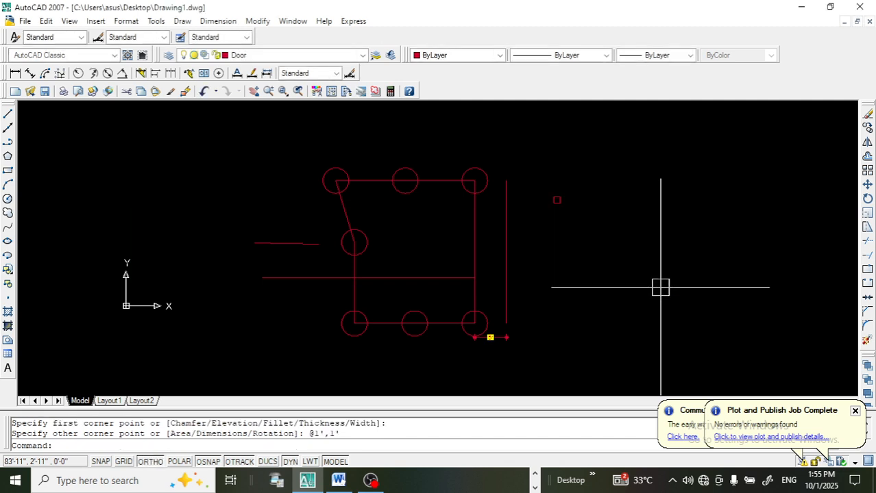
Select the small square to check its side lengths at a corner grip, and clear the selection
scroll(579, 195, "up", 10)
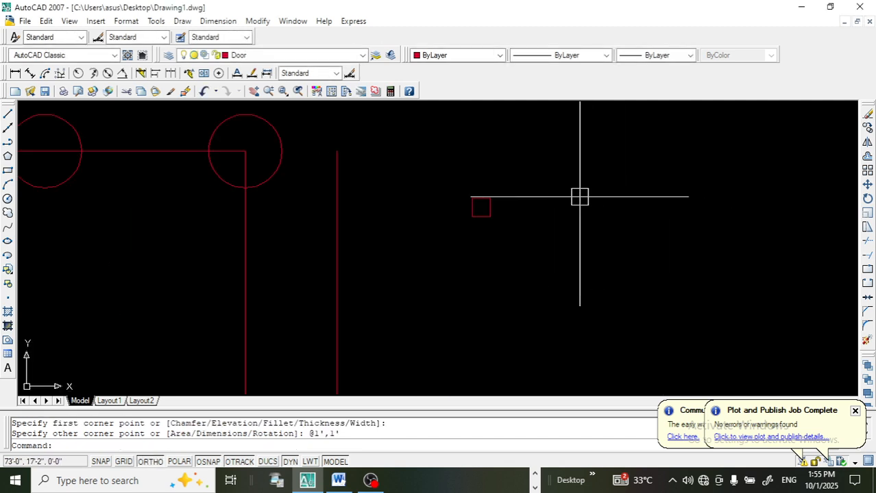
left_click(542, 206)
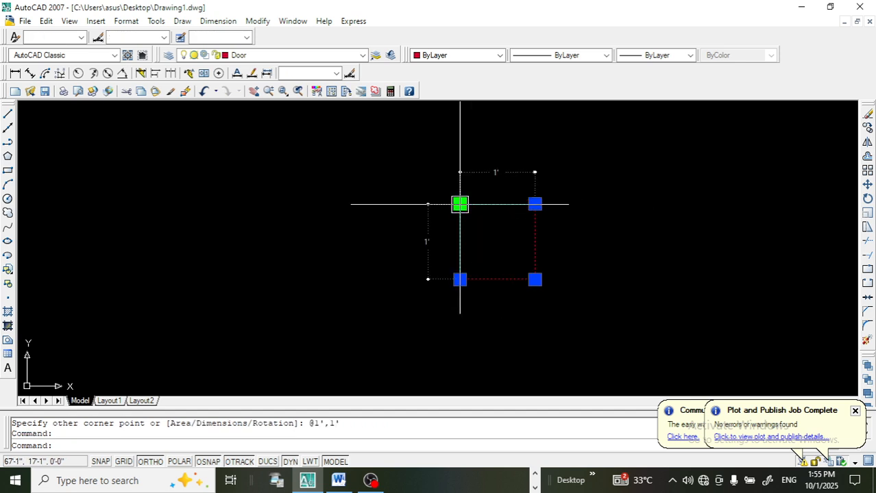
key("Escape")
key("Escape")
scroll(491, 218, "up", 3)
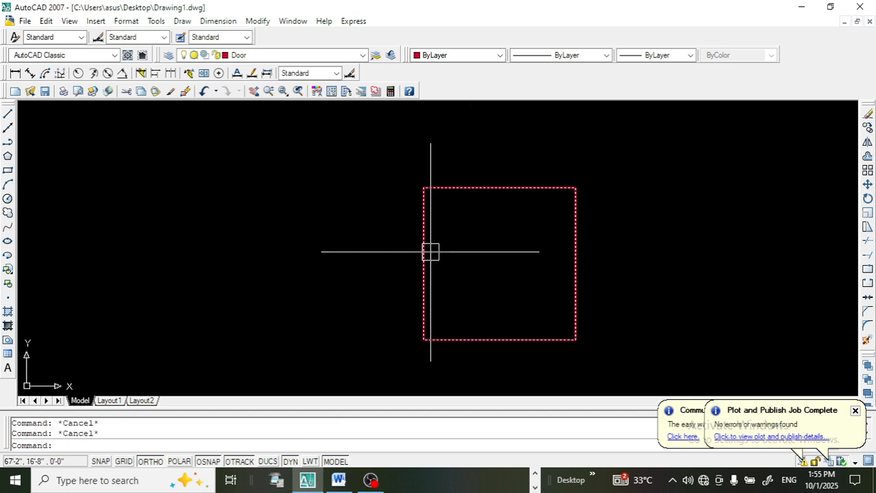
Switch to the Word document and read through the table of AutoCAD commands for drawing, from Align to Extended Line
left_click(339, 480)
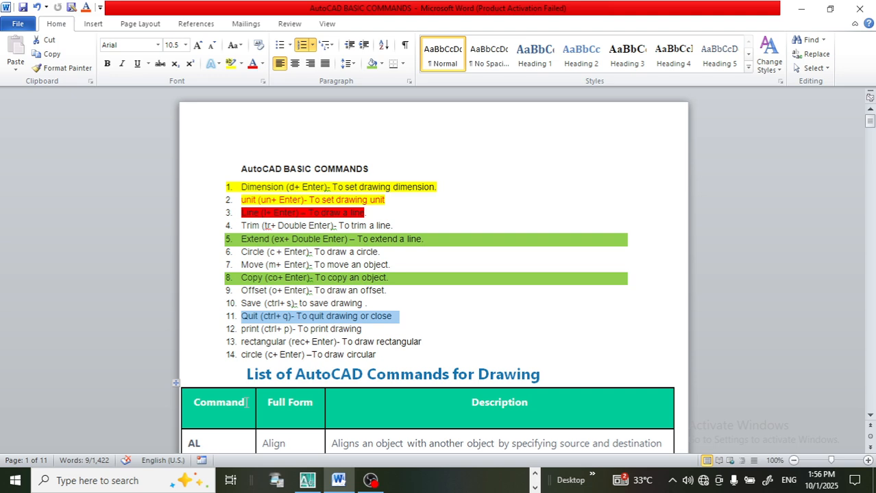
scroll(310, 314, "down", 1)
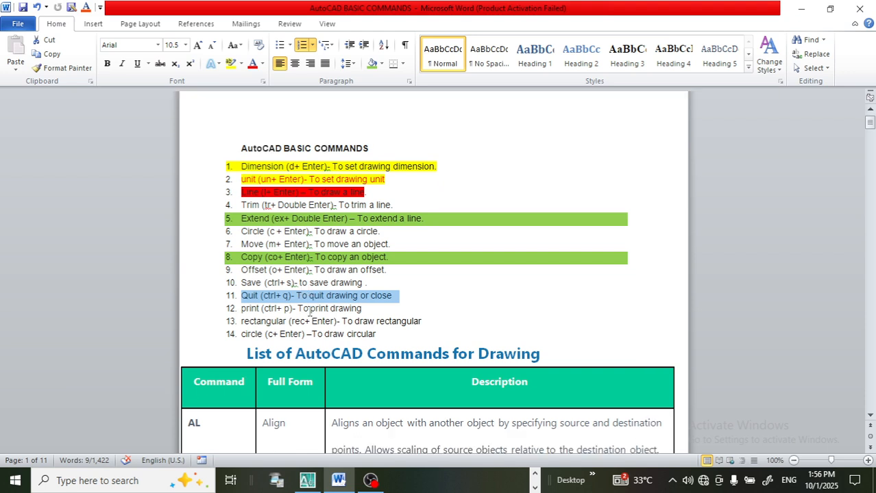
scroll(309, 314, "down", 5)
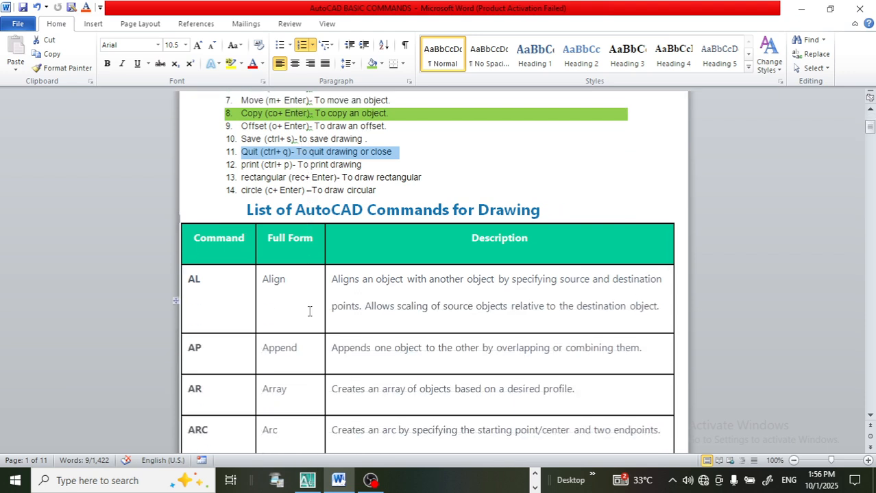
scroll(310, 311, "down", 2)
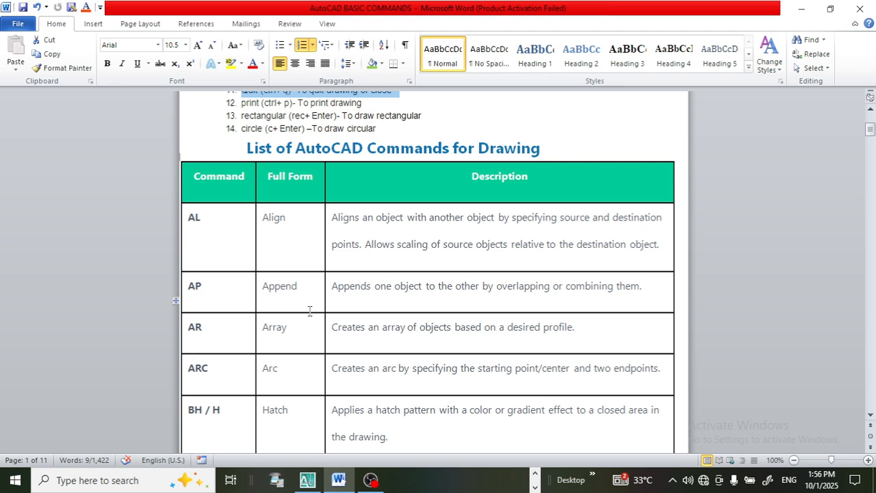
scroll(309, 311, "down", 1)
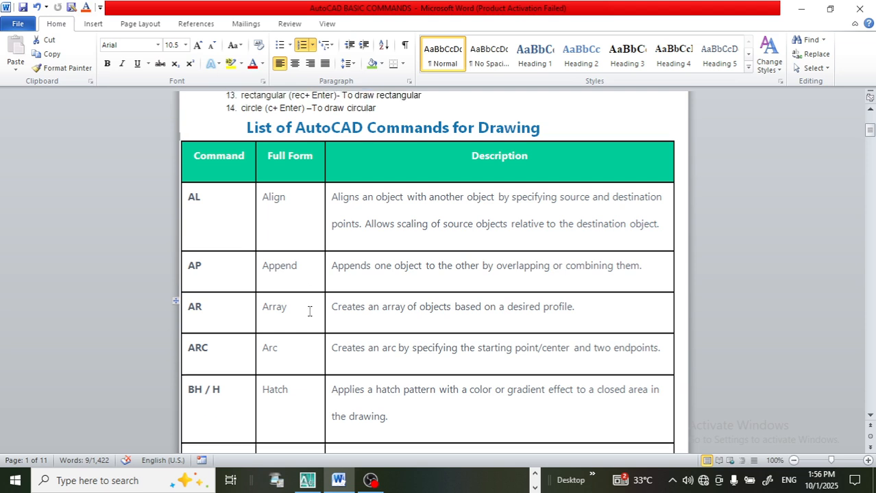
scroll(309, 312, "down", 1)
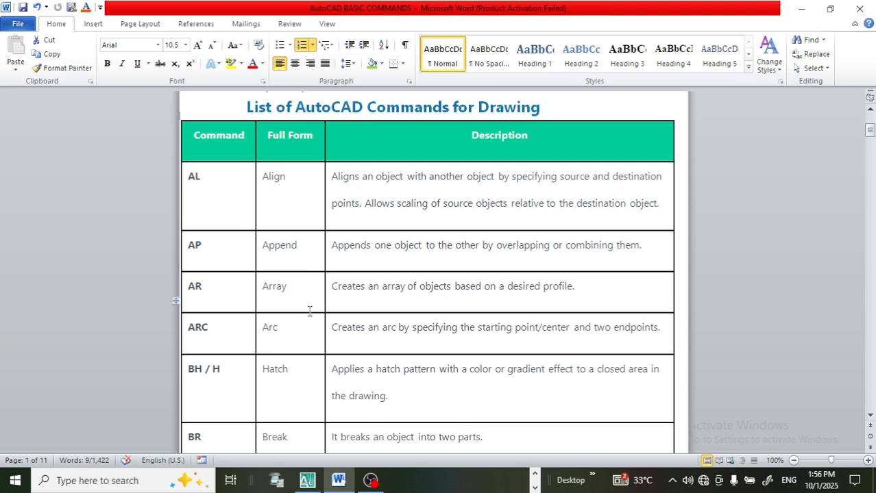
scroll(295, 260, "down", 1)
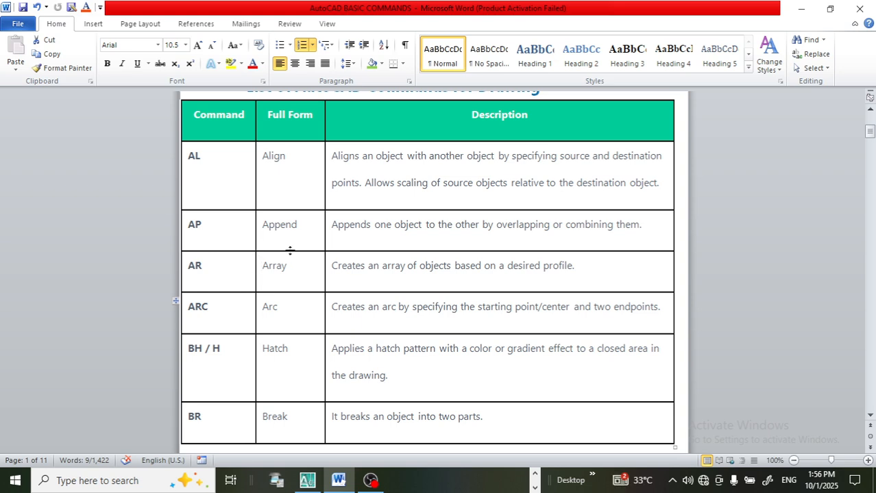
scroll(287, 250, "down", 5)
scroll(317, 292, "down", 5)
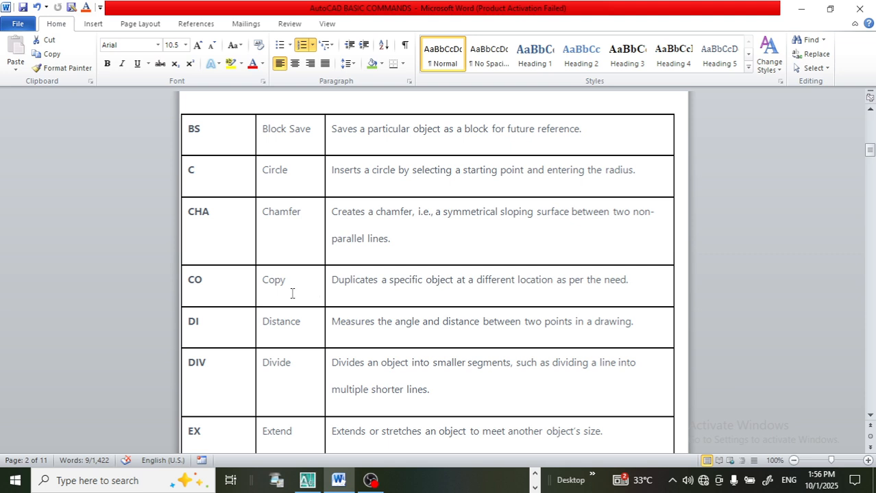
scroll(292, 294, "down", 3)
scroll(292, 294, "down", 4)
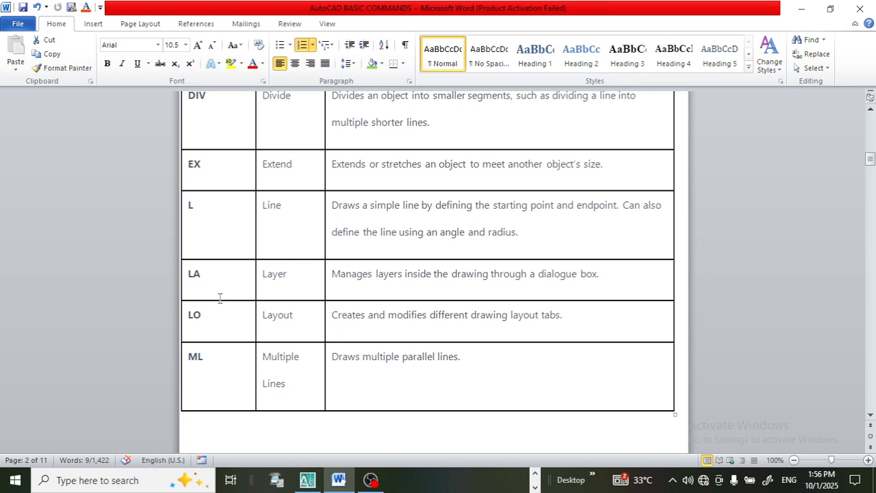
scroll(289, 277, "down", 6)
scroll(287, 281, "down", 6)
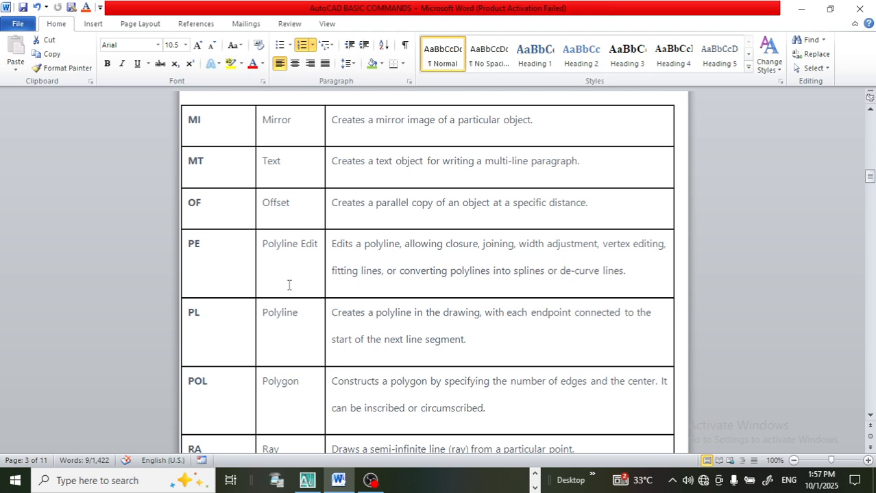
scroll(289, 285, "down", 1)
scroll(289, 284, "up", 1)
scroll(289, 285, "down", 9)
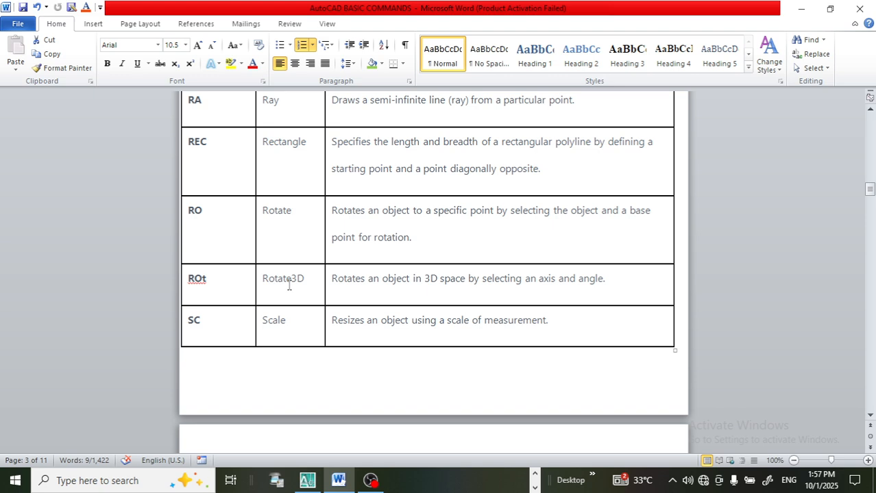
scroll(289, 286, "down", 10)
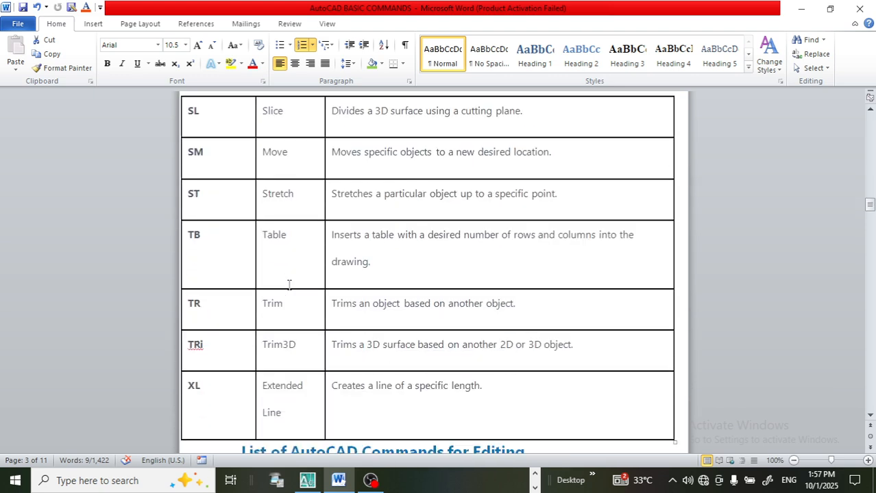
Read the command tables for editing, text and annotation, object manipulation and miscellaneous purposes
scroll(289, 285, "down", 12)
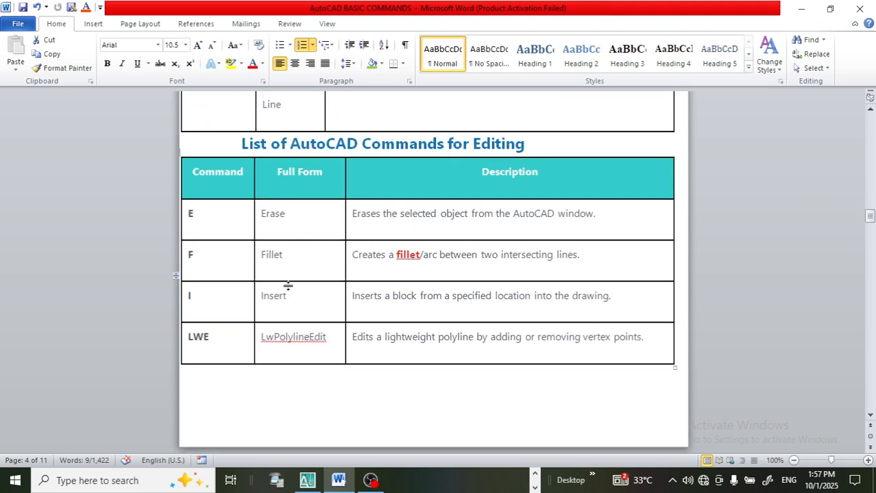
scroll(288, 286, "down", 2)
scroll(289, 287, "up", 5)
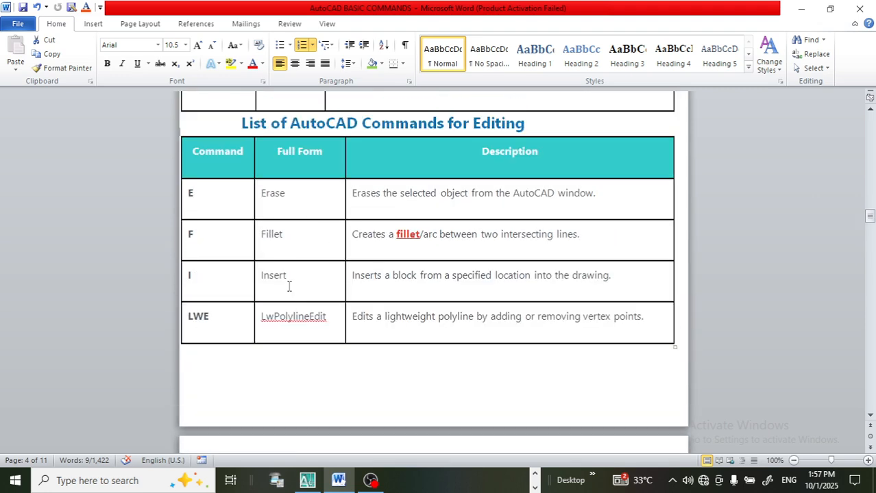
scroll(288, 287, "down", 10)
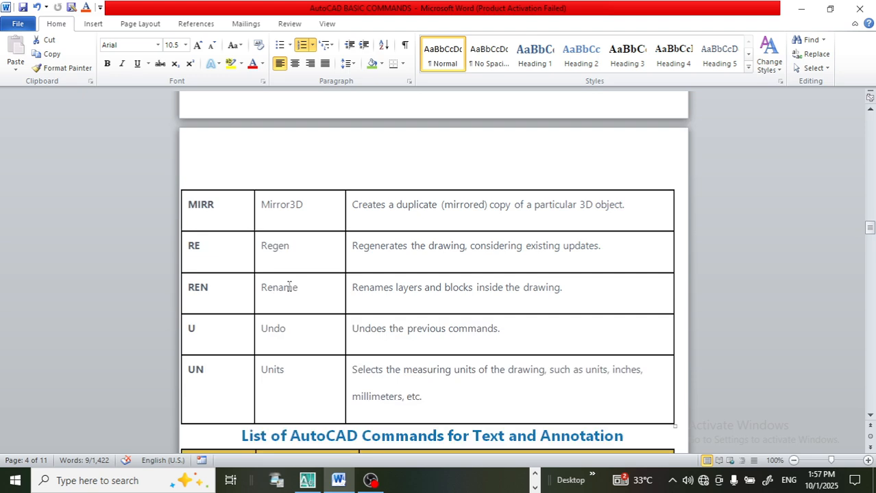
scroll(288, 286, "down", 9)
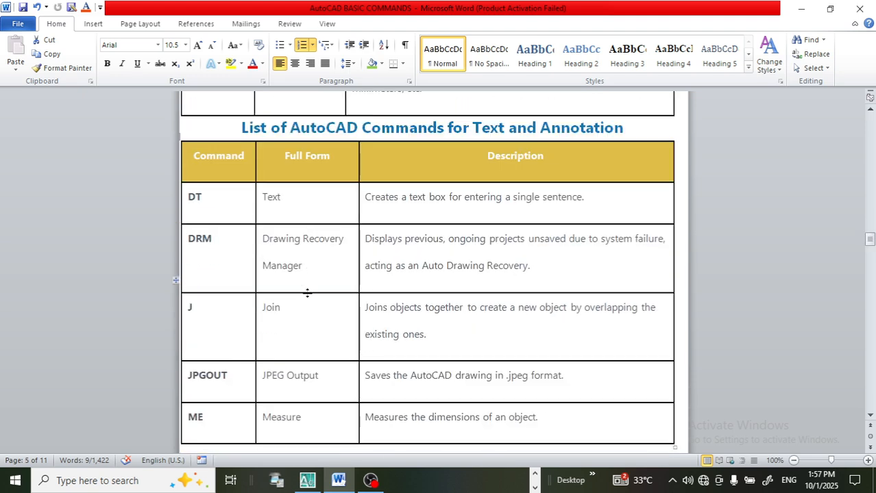
scroll(307, 293, "down", 12)
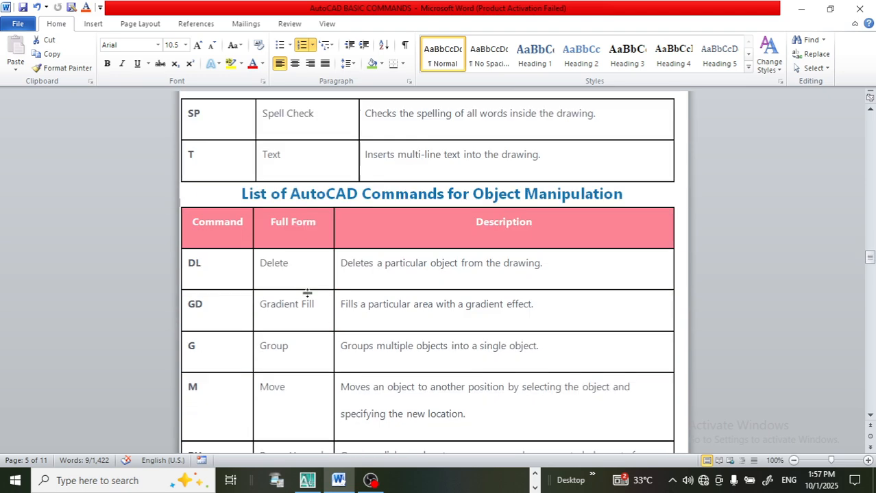
scroll(307, 294, "down", 12)
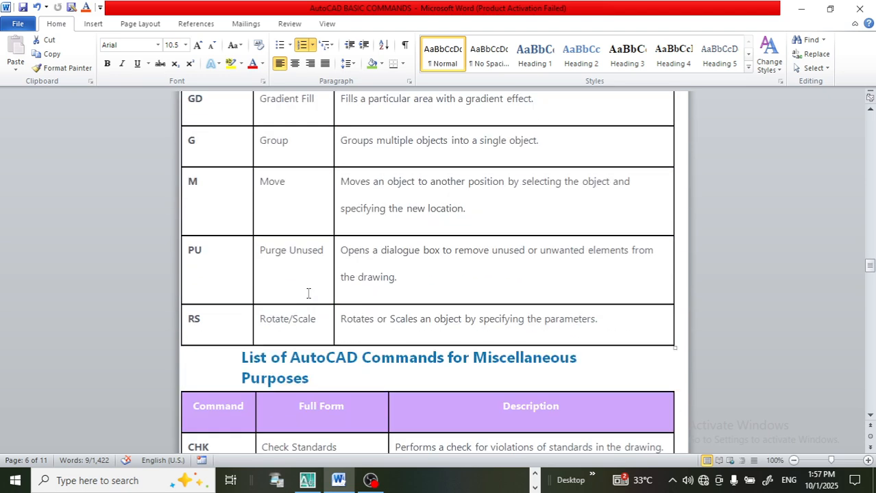
scroll(309, 293, "down", 9)
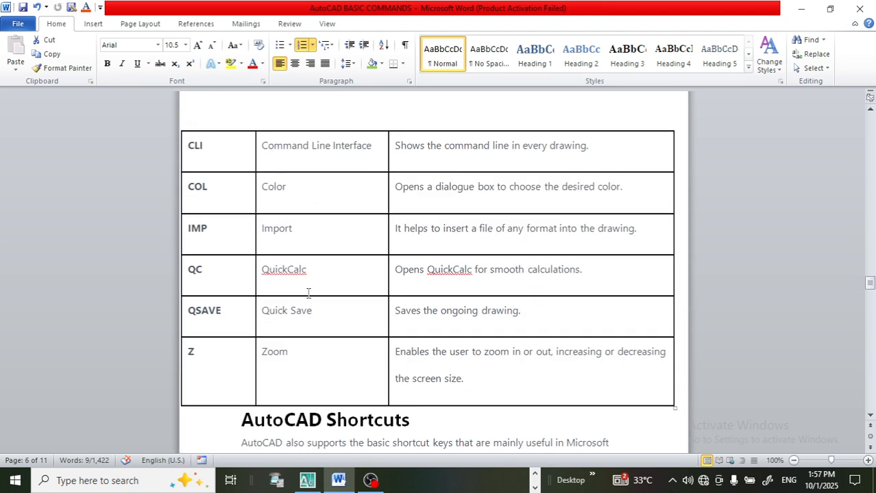
Review the AutoCAD Shortcuts table and the numbered list of command abbreviations that follows it
scroll(308, 293, "down", 12)
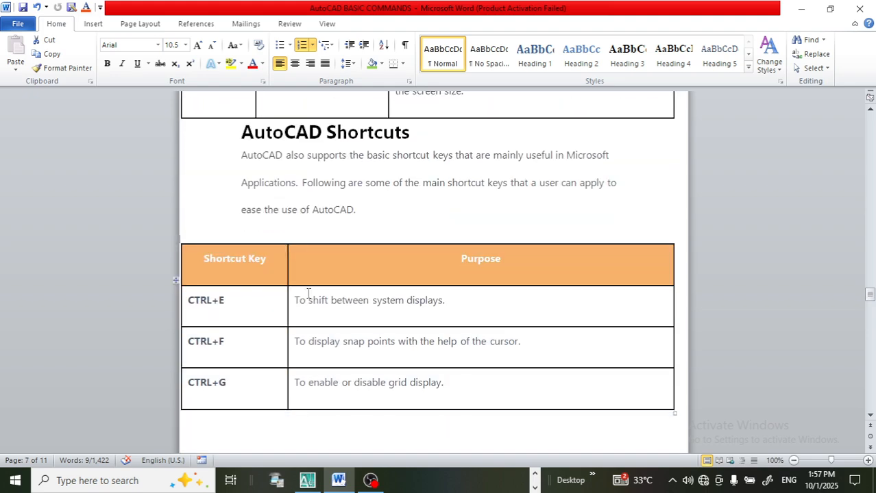
scroll(308, 294, "down", 12)
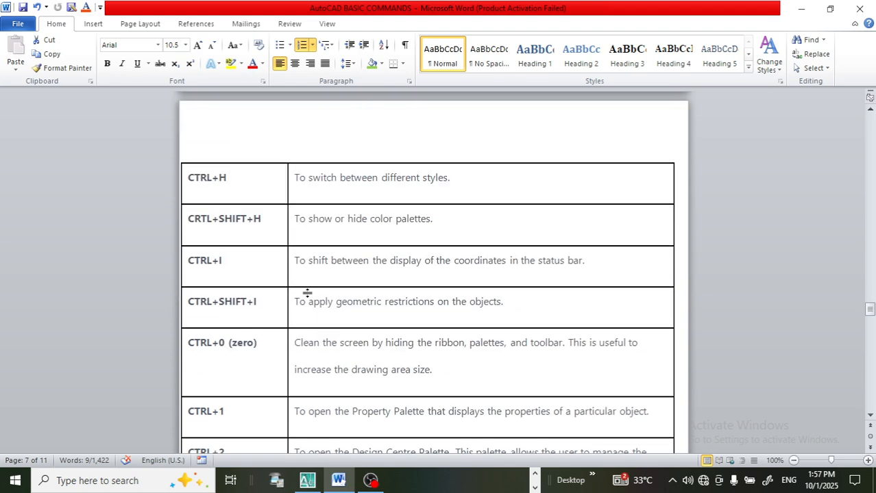
scroll(308, 293, "down", 12)
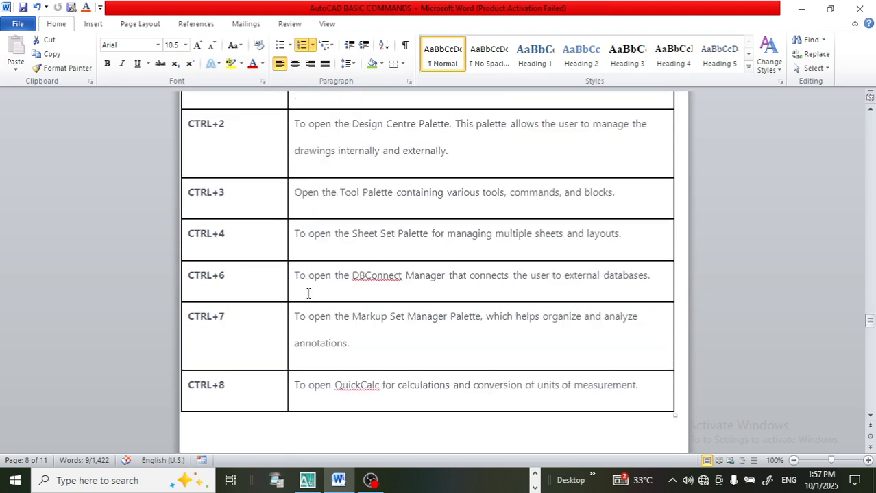
scroll(308, 293, "down", 12)
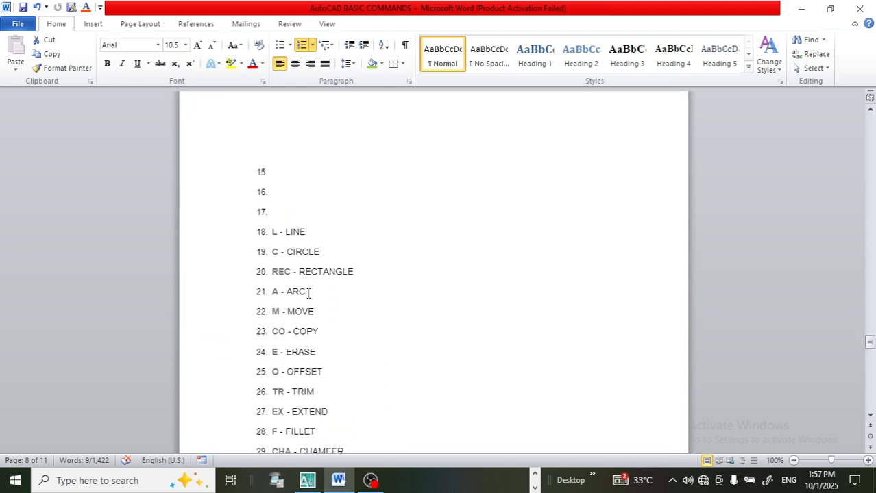
Go back through the command tables to the numbered list of basic commands at the start of the Word document
scroll(309, 293, "up", 20)
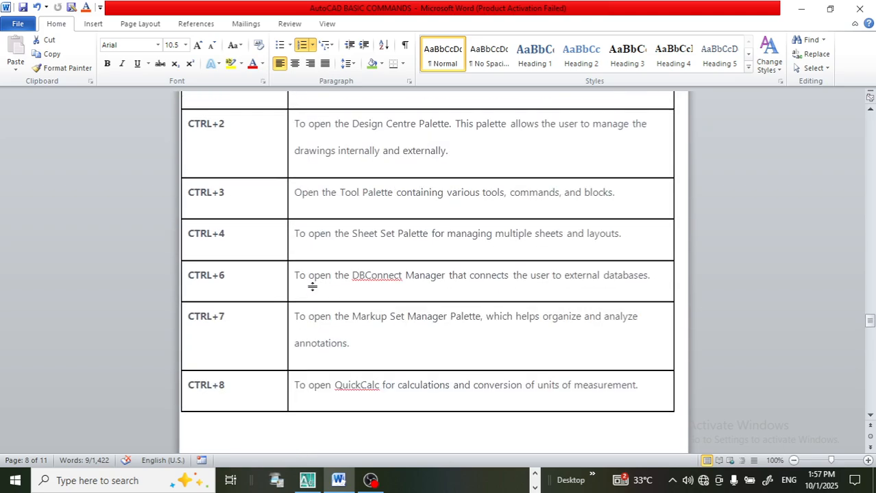
scroll(315, 281, "up", 15)
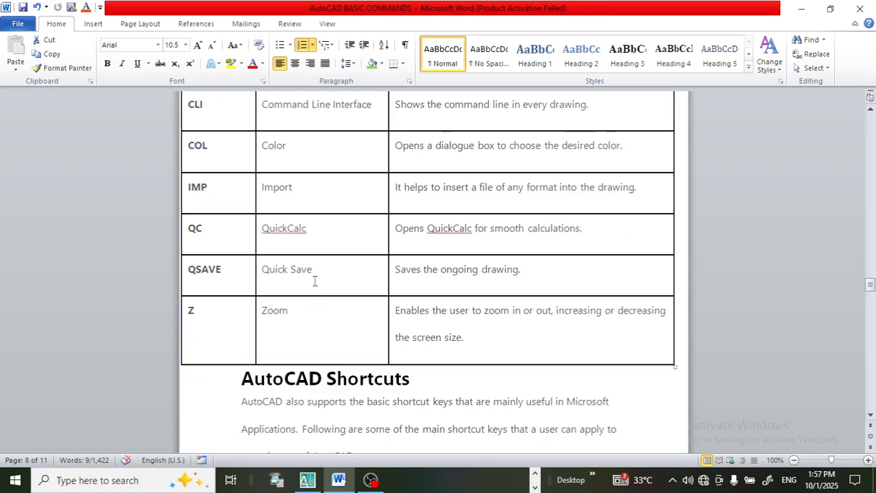
scroll(314, 281, "up", 15)
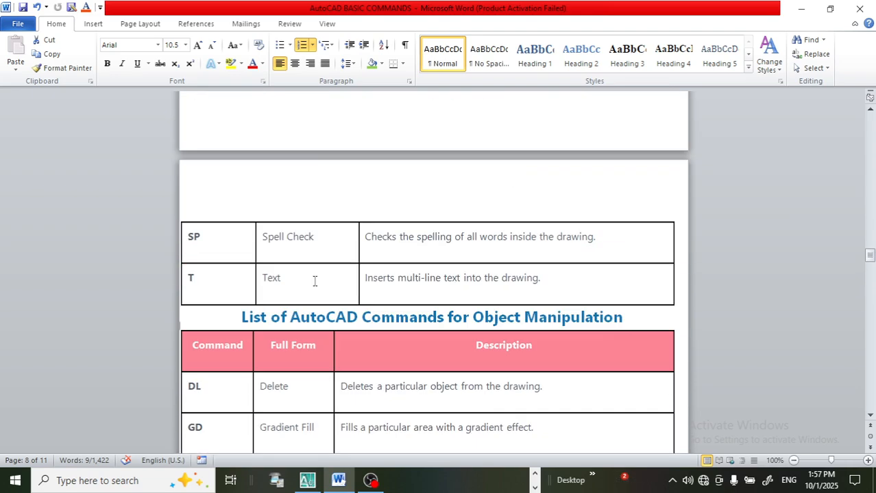
scroll(315, 281, "up", 15)
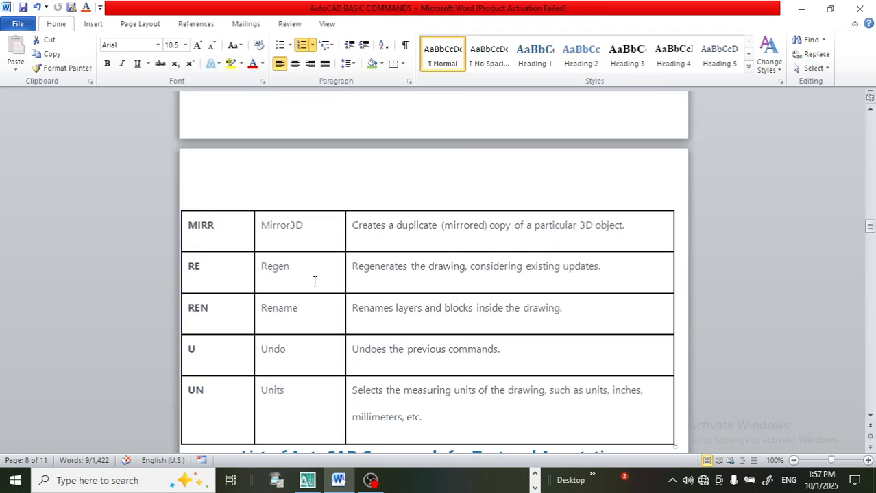
scroll(315, 281, "up", 15)
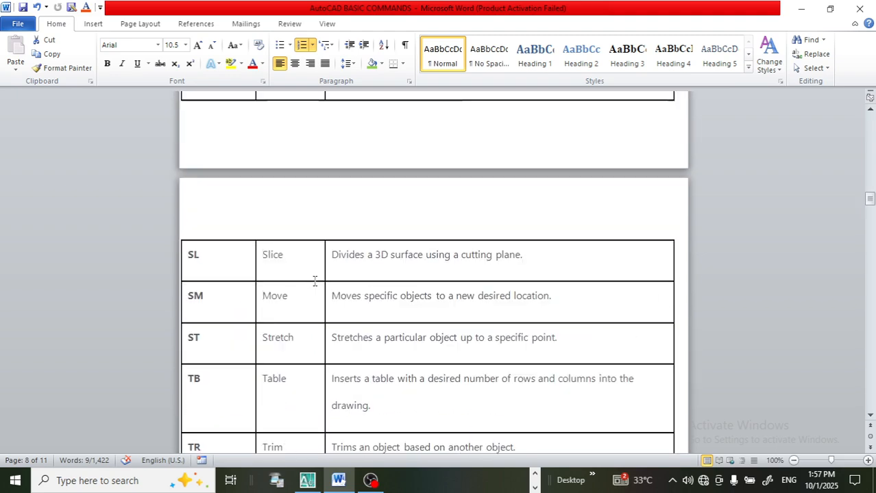
scroll(315, 280, "up", 15)
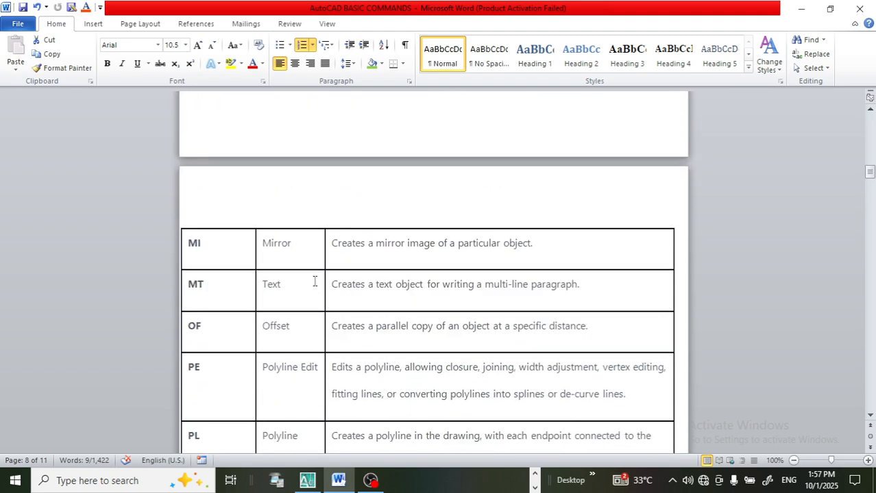
scroll(315, 281, "up", 15)
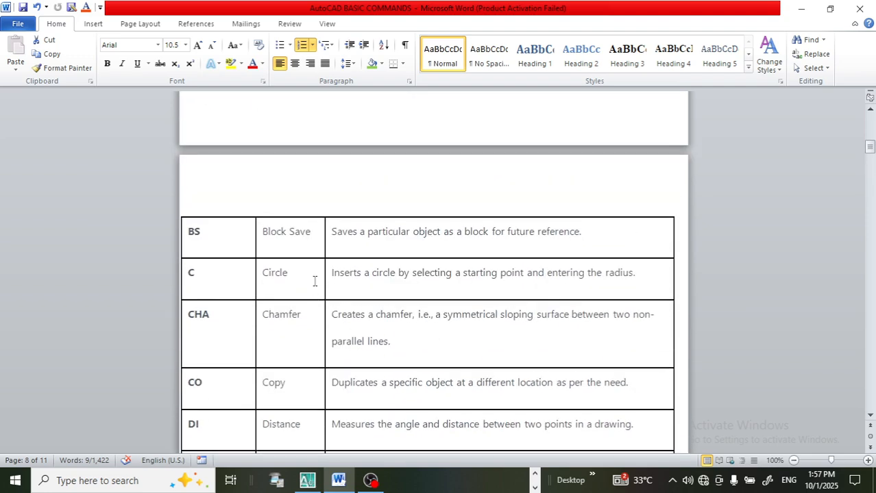
scroll(315, 281, "up", 15)
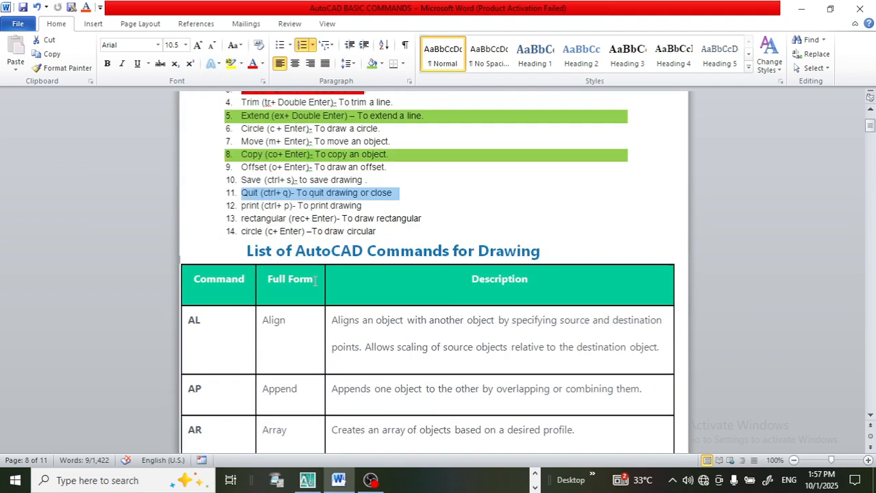
left_click(245, 231)
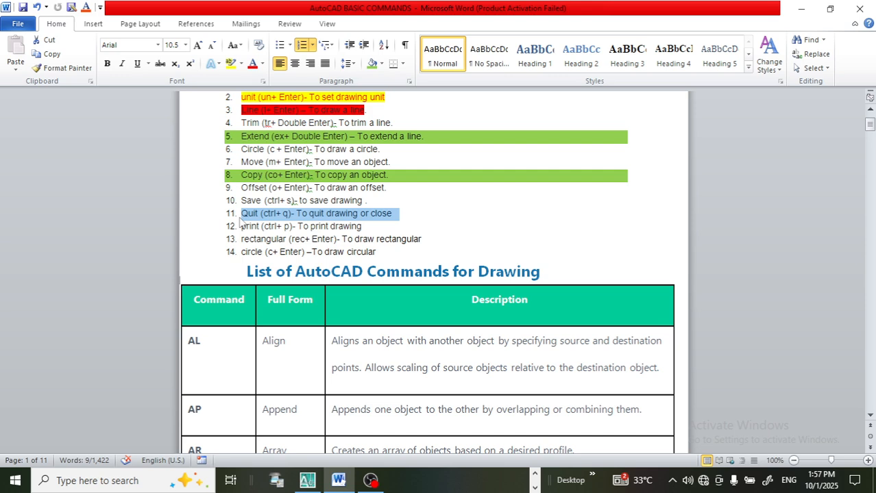
Switch back to Drawing1.dwg in AutoCAD and save the drawing
left_click(798, 10)
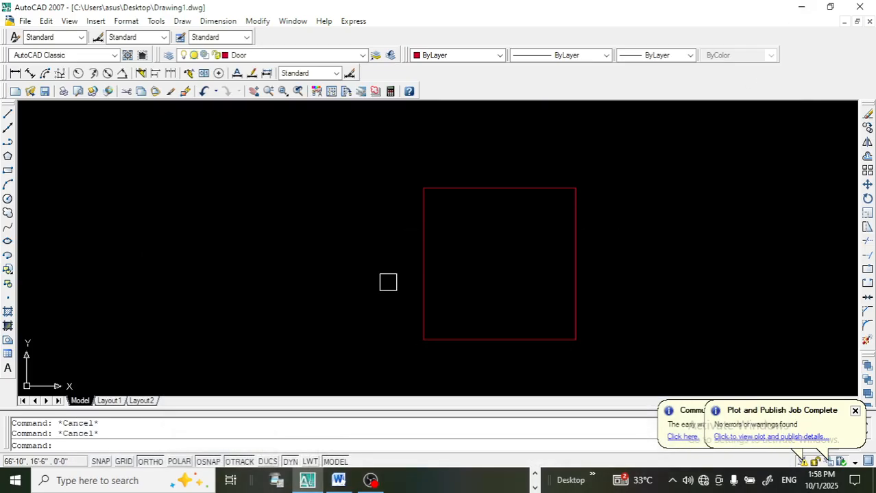
scroll(297, 240, "down", 5)
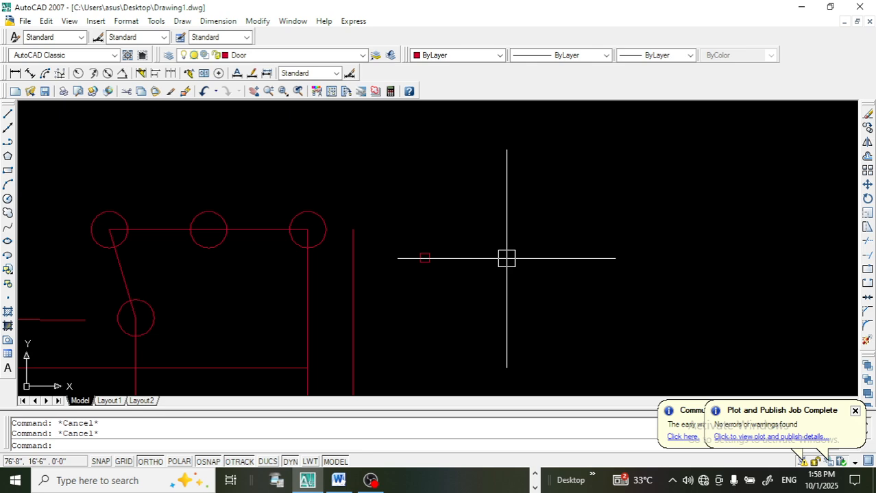
key("ctrl+s")
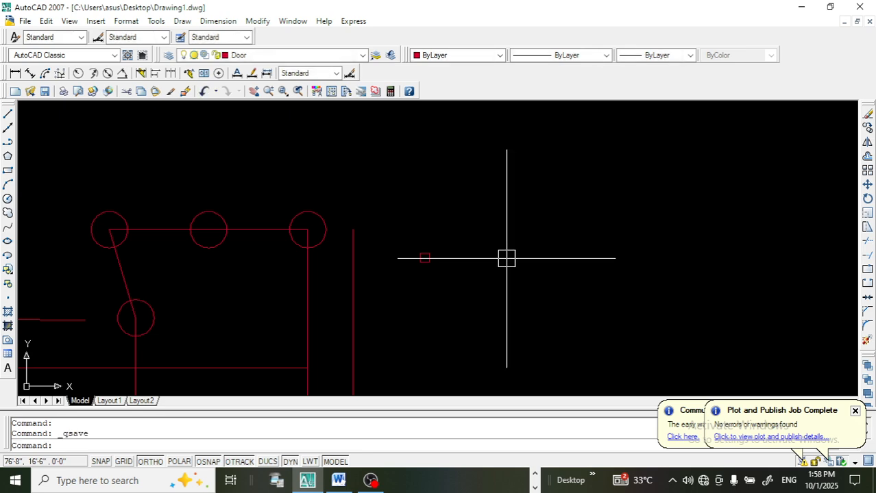